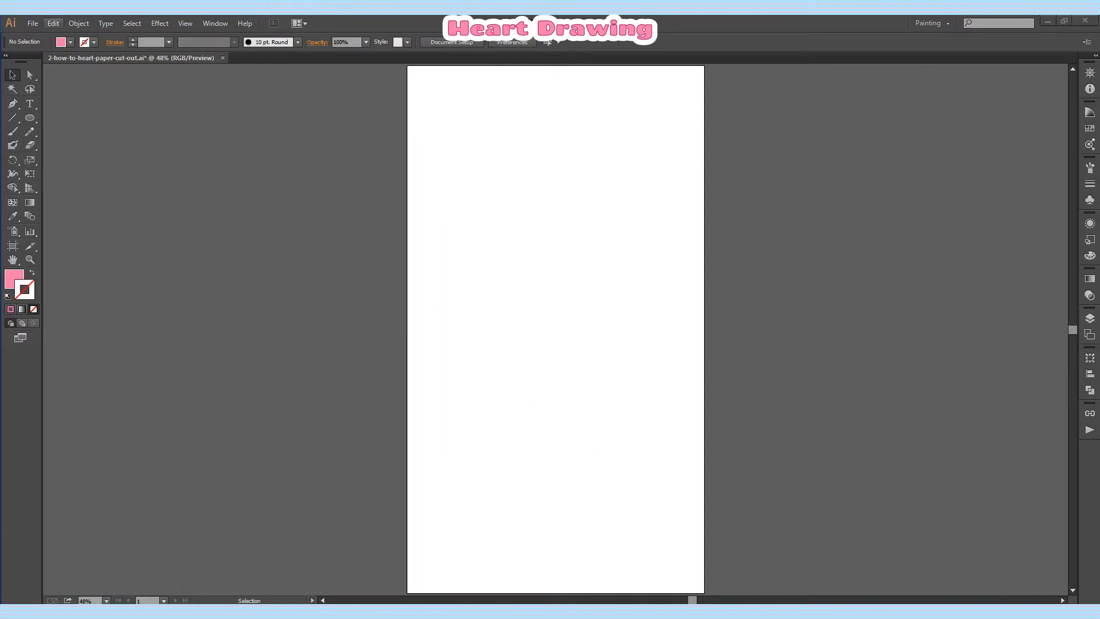
# Step: Paste the solid pink heart shape onto the blank artboard
pyautogui.click(53, 23)
pyautogui.click(73, 97)
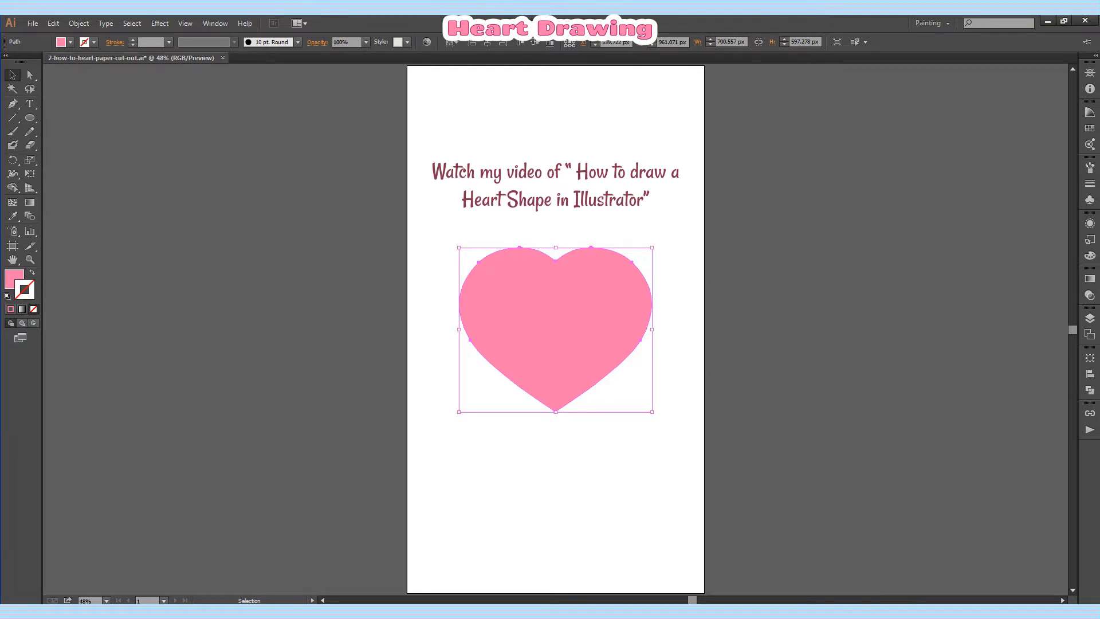
pyautogui.hotkey('ctrl', 'shift', 'a')
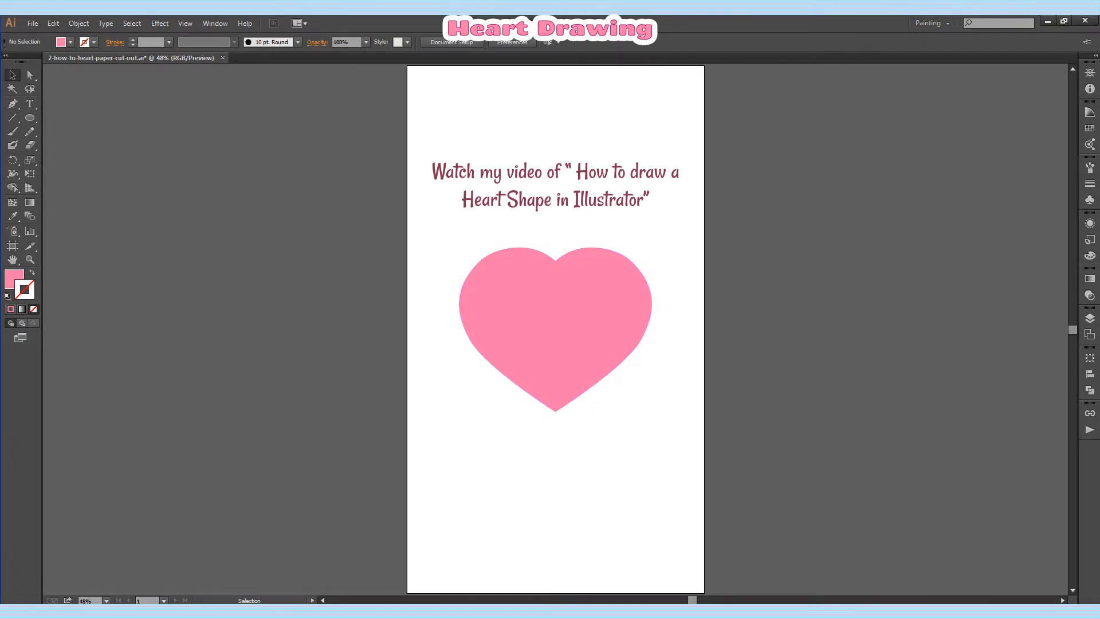
pyautogui.hotkey('ctrl', '=')
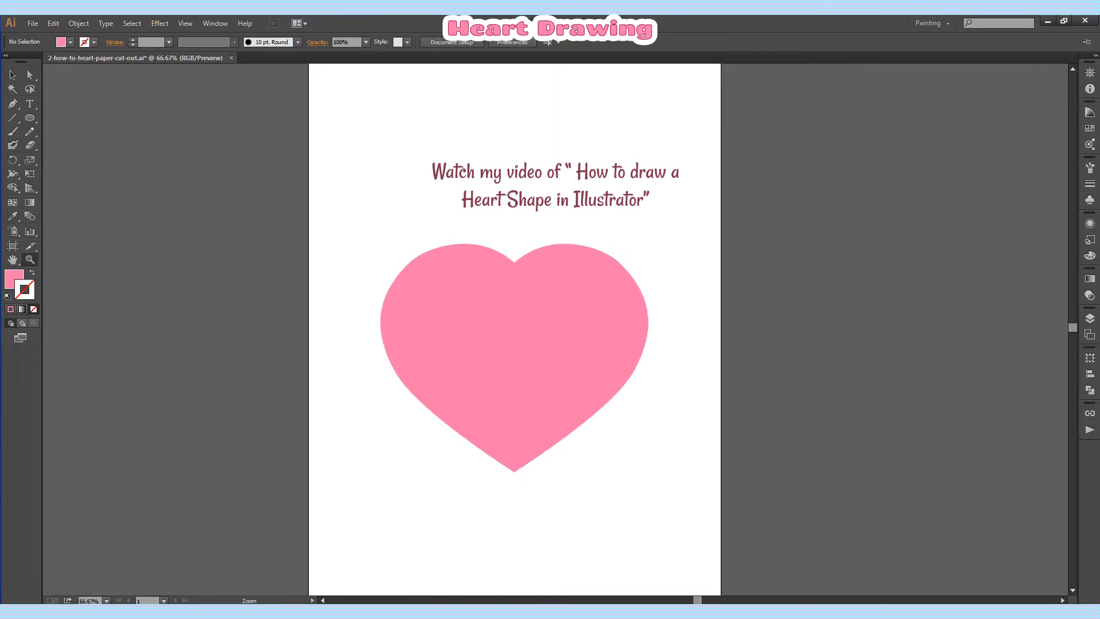
pyautogui.hotkey('ctrl', '=')
pyautogui.scroll(2, 490, 272)
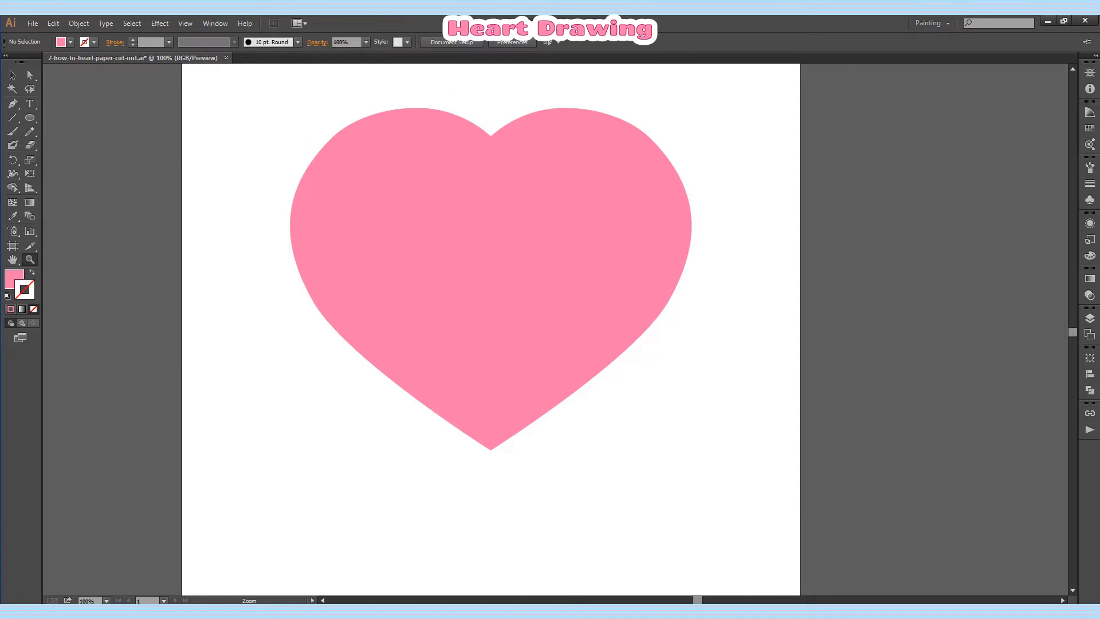
pyautogui.click(12, 75)
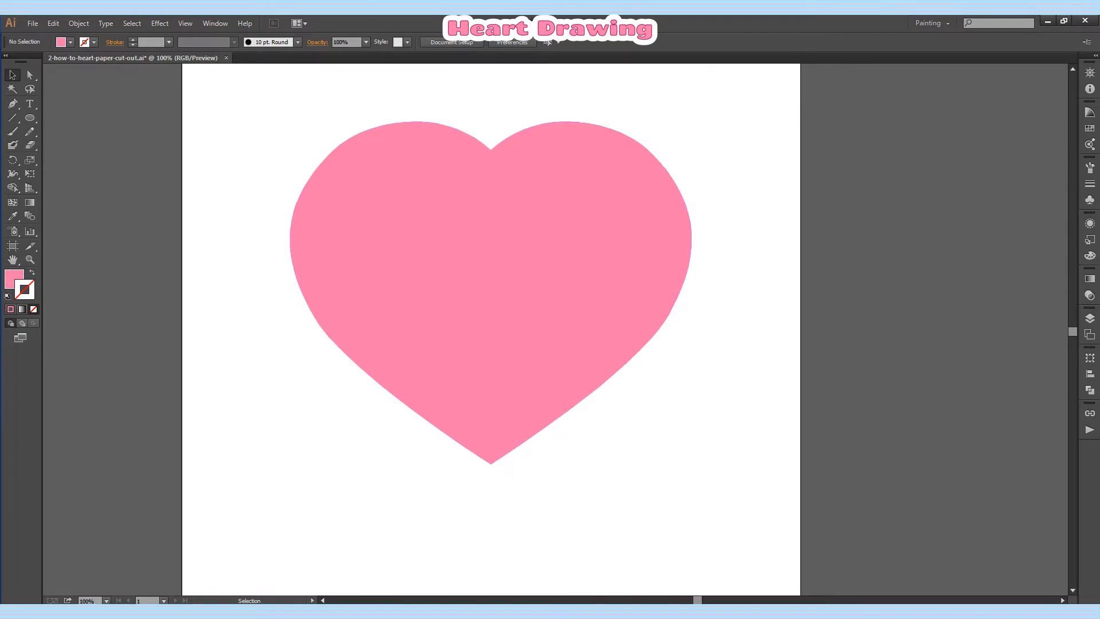
# Step: Swap the heart's fill and stroke to an outline, and swap them back to a solid fill
pyautogui.click(490, 272)
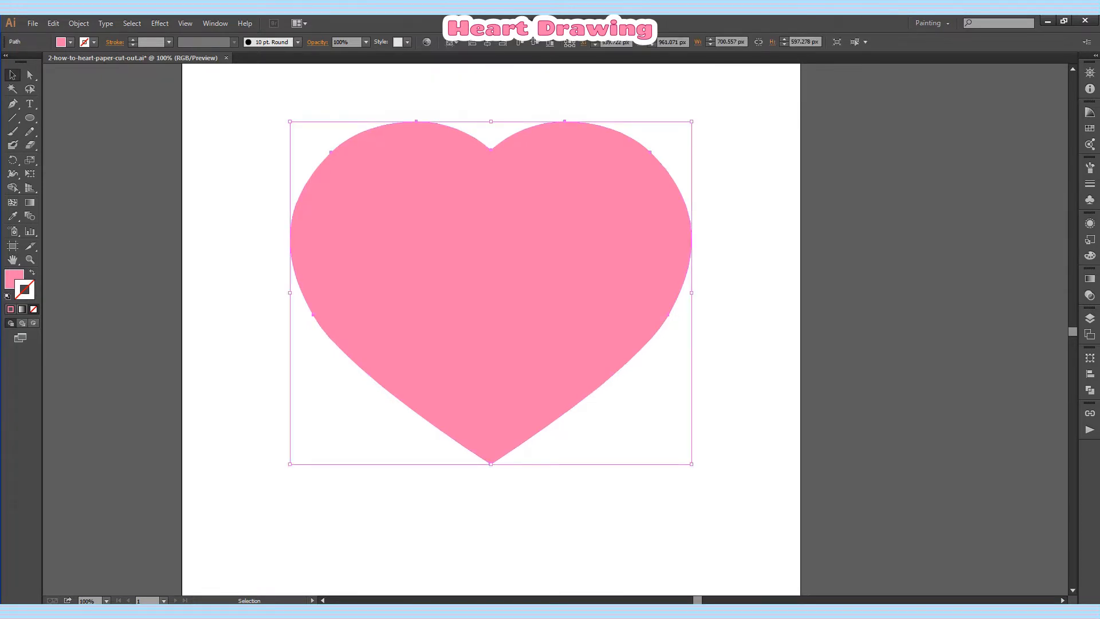
pyautogui.hotkey('shift', 'x')
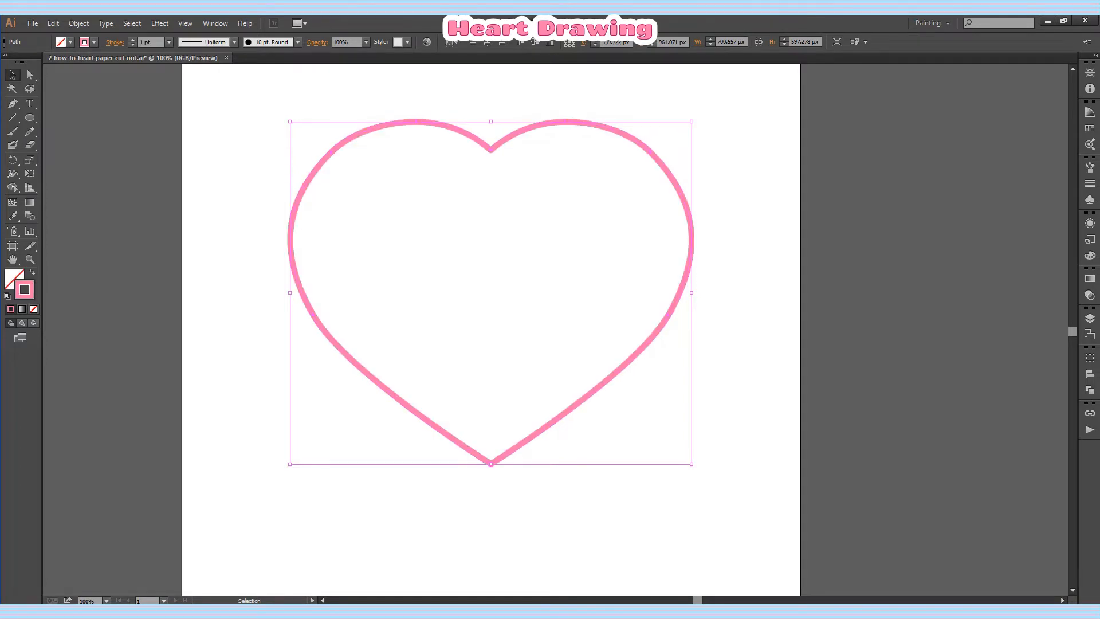
pyautogui.moveTo(490, 271); pyautogui.dragTo(637, 308)
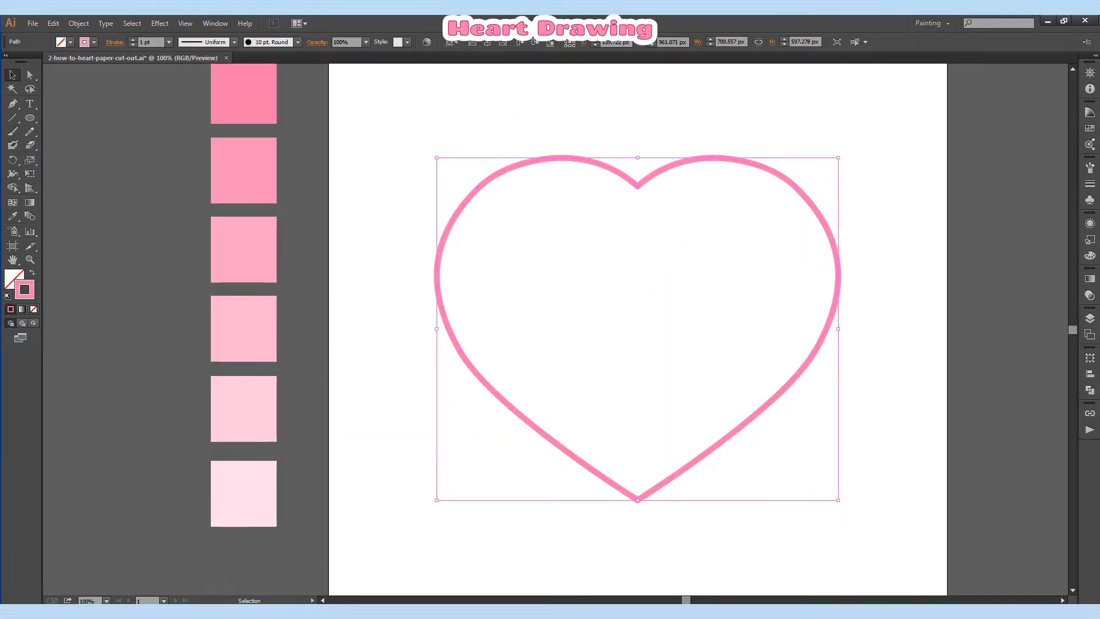
pyautogui.scroll(2, 644, 310)
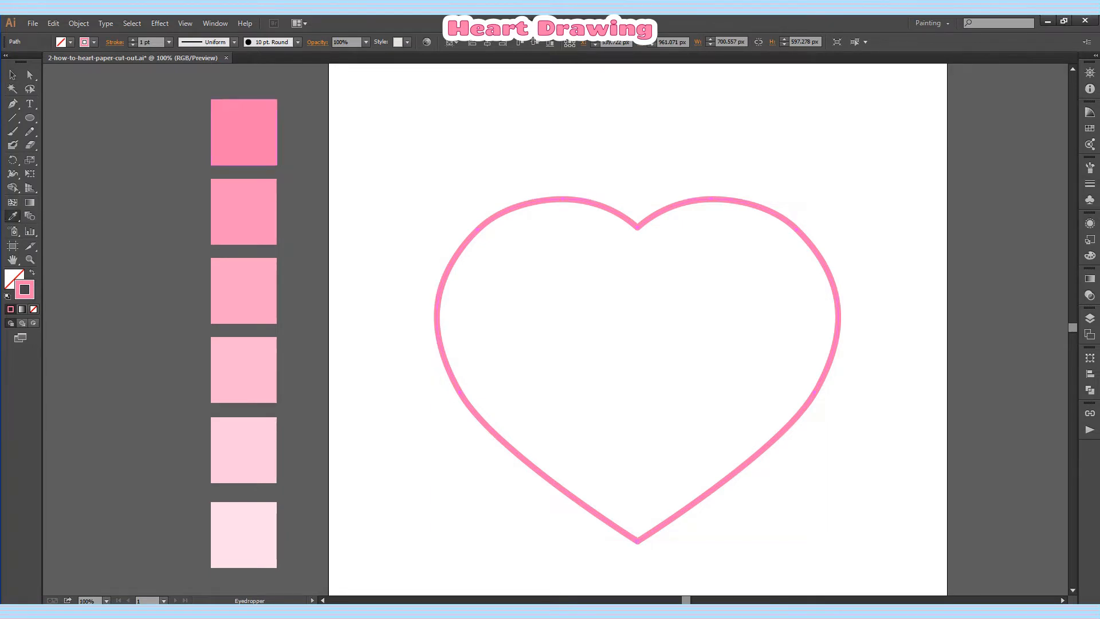
pyautogui.hotkey('shift', 'x')
pyautogui.hotkey('ctrl', 'shift', 'a')
# Step: Sample the second pink swatch and draw an ellipse of about 466 × 364 px over the heart's lower left
pyautogui.press('l')
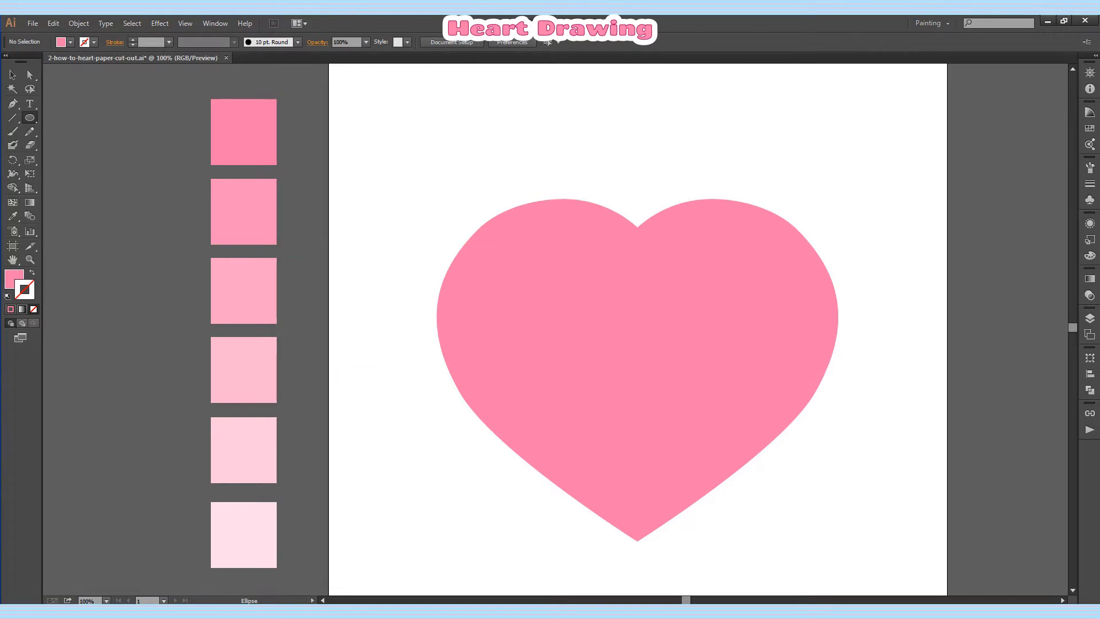
pyautogui.click(12, 75)
pyautogui.click(243, 212)
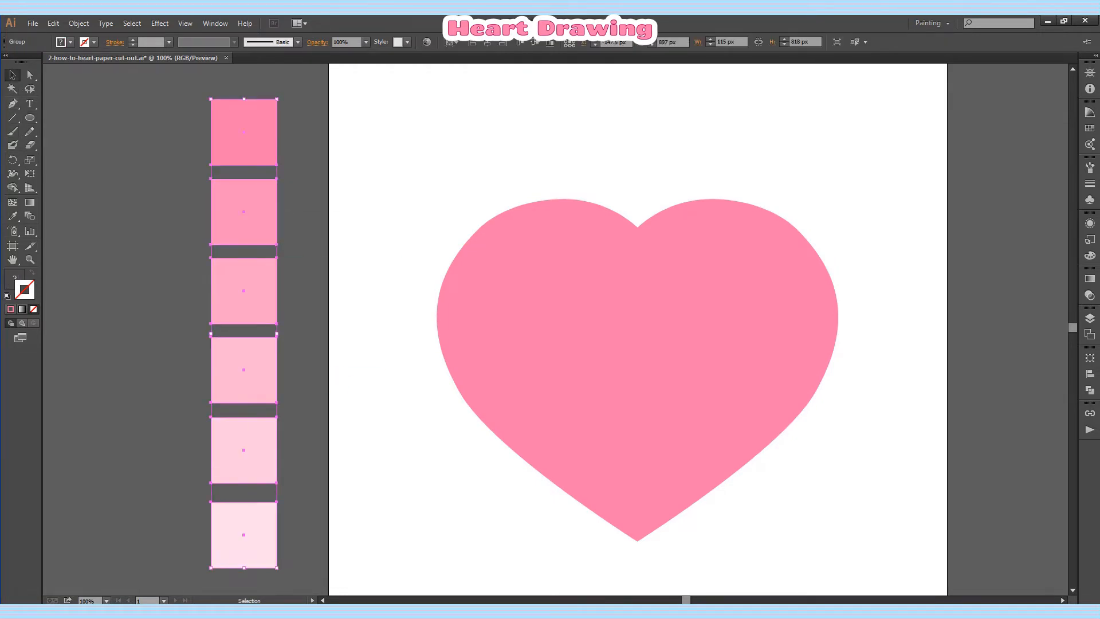
pyautogui.click(154, 200)
pyautogui.click(13, 216)
pyautogui.click(243, 212)
pyautogui.press('l')
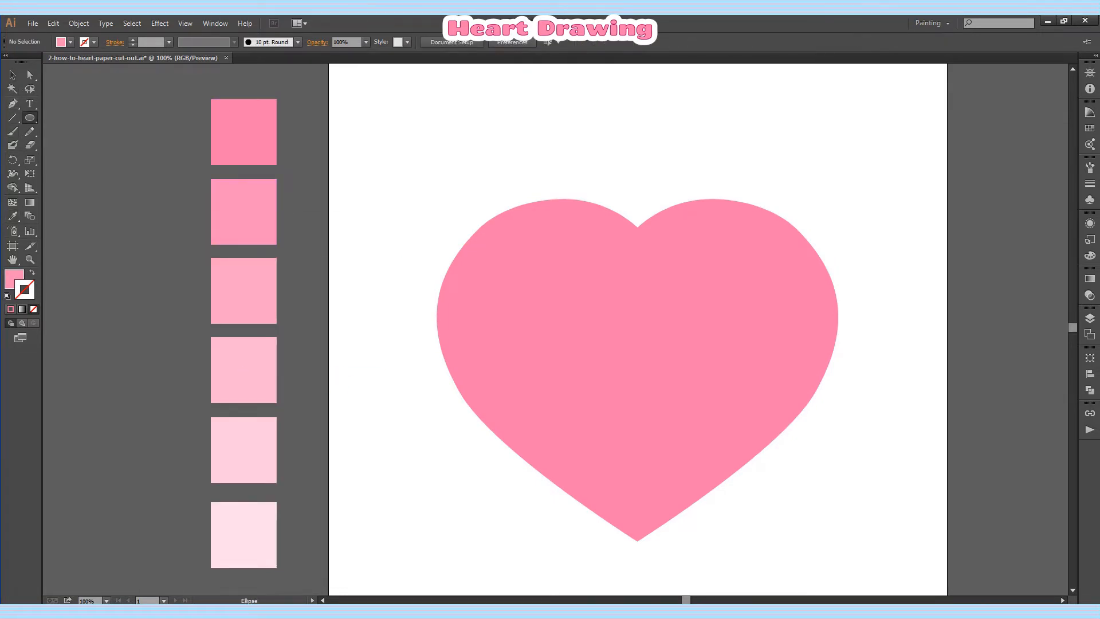
pyautogui.moveTo(405, 300); pyautogui.dragTo(671, 508)
pyautogui.hotkey('ctrl', 'shift', 'a')
# Step: Duplicate the ellipse over the heart's lower right and upper left, and color the upper copy with the third pink swatch
pyautogui.moveTo(538, 404); pyautogui.dragTo(567, 311)
pyautogui.hotkey('ctrl', 'shift', 'a')
pyautogui.click(12, 216)
pyautogui.click(243, 291)
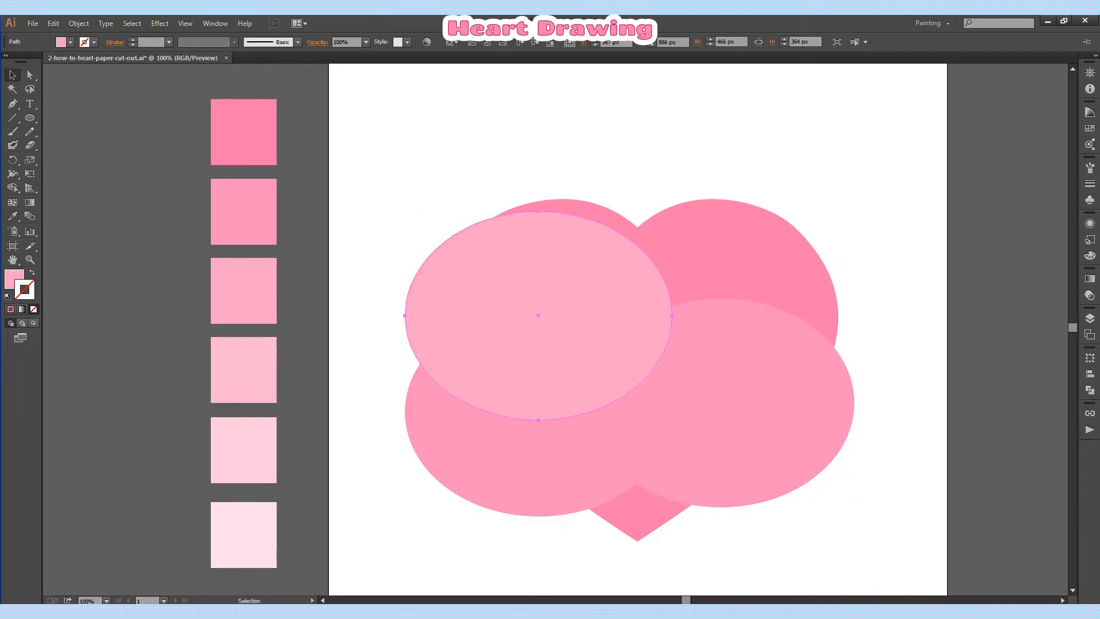
# Step: Duplicate the third-tint ellipse over the heart's center and shrink the copy to about 344 × 269 px
pyautogui.moveTo(624, 349); pyautogui.dragTo(703, 373)
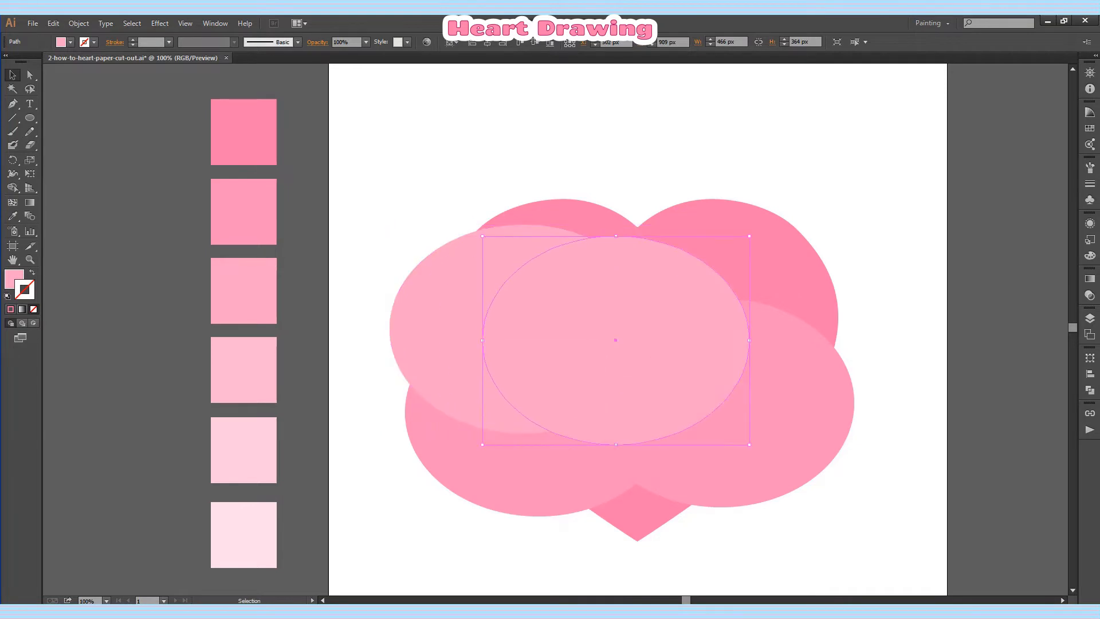
pyautogui.moveTo(616, 236); pyautogui.dragTo(618, 290)
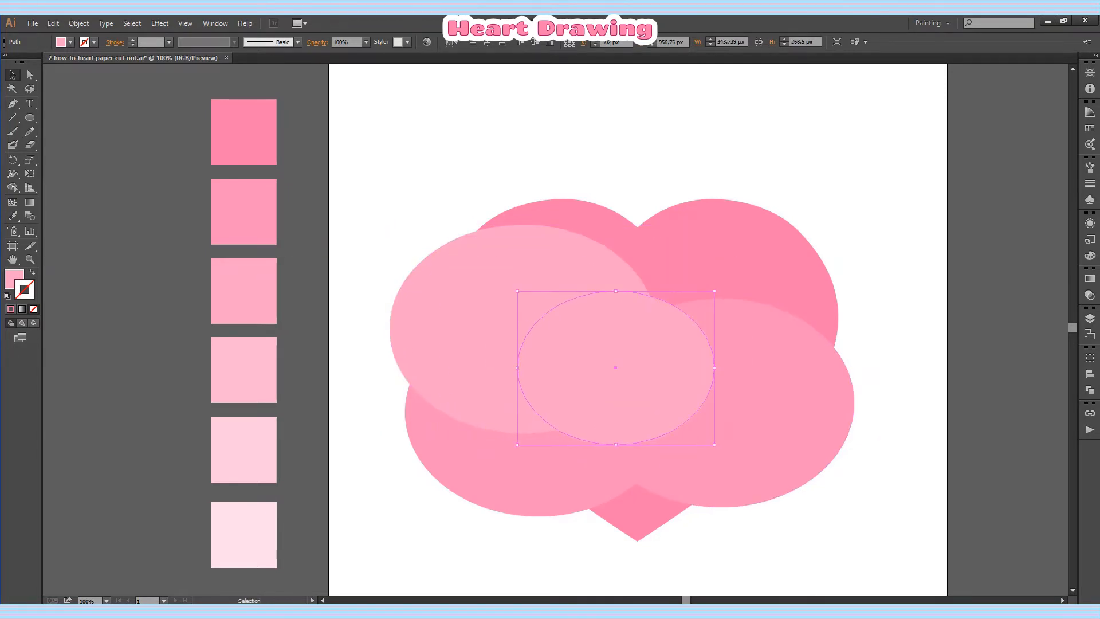
pyautogui.moveTo(650, 364); pyautogui.dragTo(656, 359)
# Step: Shrink the two lower ellipses to about 306 × 239 px and arrange them with the central ellipse above the heart's tip
pyautogui.click(745, 381)
pyautogui.moveTo(720, 298); pyautogui.dragTo(721, 370)
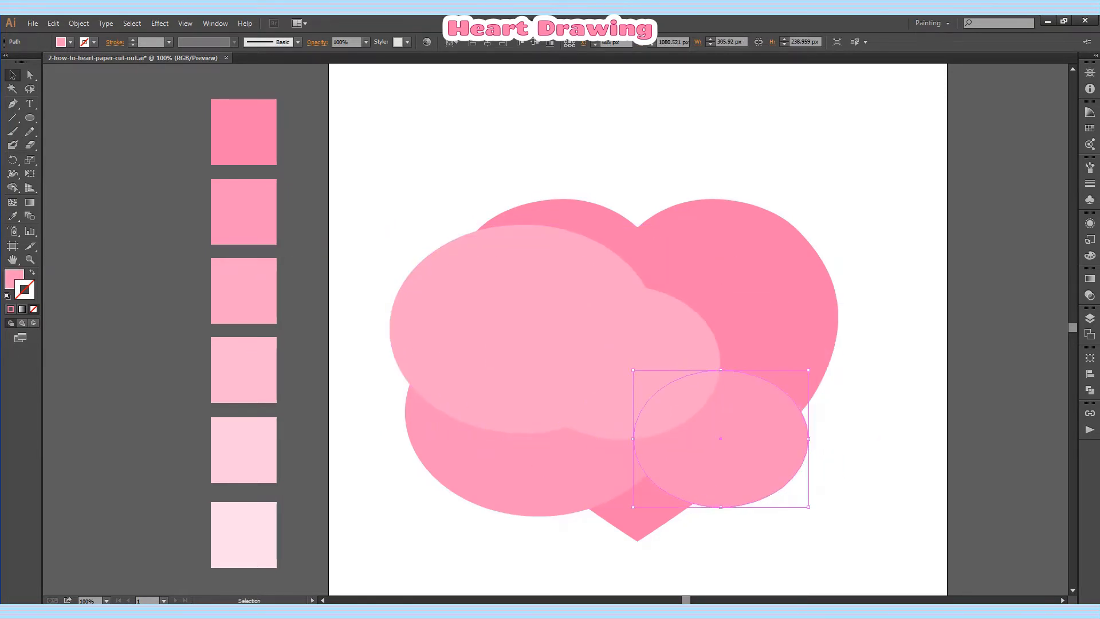
pyautogui.click(578, 463)
pyautogui.moveTo(539, 308); pyautogui.dragTo(538, 379)
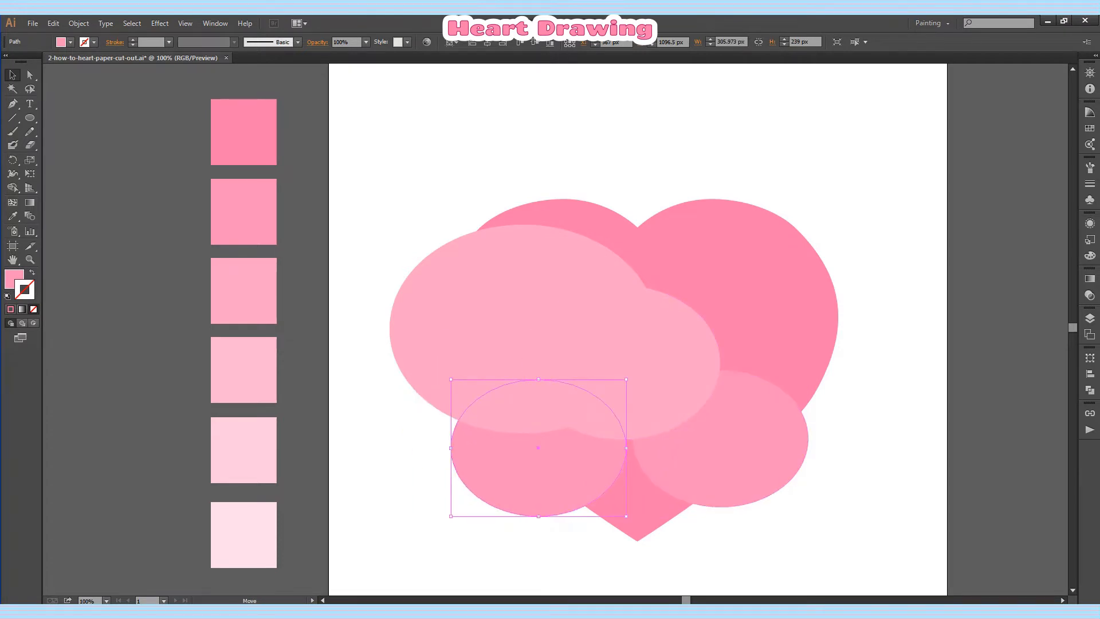
pyautogui.moveTo(572, 463); pyautogui.dragTo(581, 464)
pyautogui.moveTo(736, 450); pyautogui.dragTo(725, 465)
pyautogui.click(710, 549)
pyautogui.moveTo(573, 460); pyautogui.dragTo(580, 465)
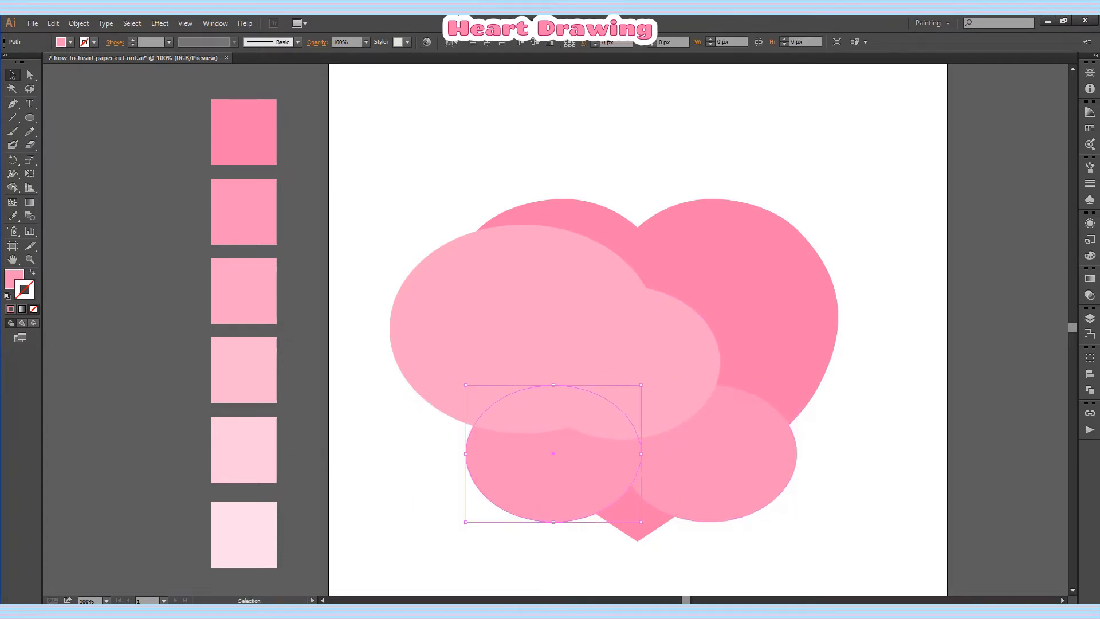
pyautogui.moveTo(662, 356); pyautogui.dragTo(671, 370)
pyautogui.click(716, 547)
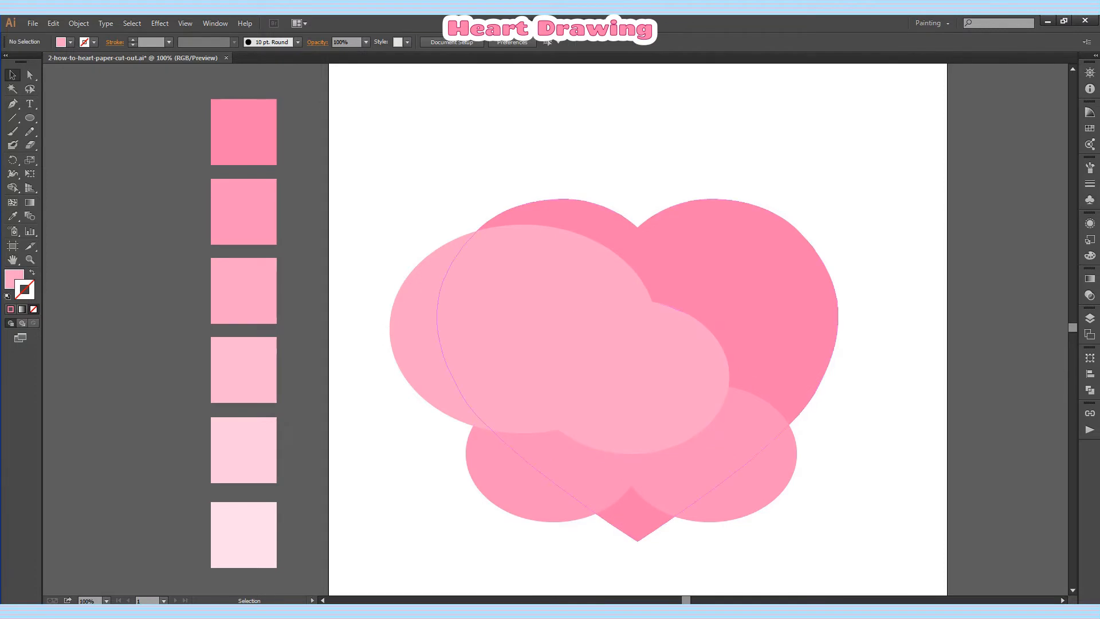
# Step: Shrink the left third-tint ellipse to about 352 × 275 px and duplicate it on the heart's right side
pyautogui.click(659, 381)
pyautogui.click(550, 344)
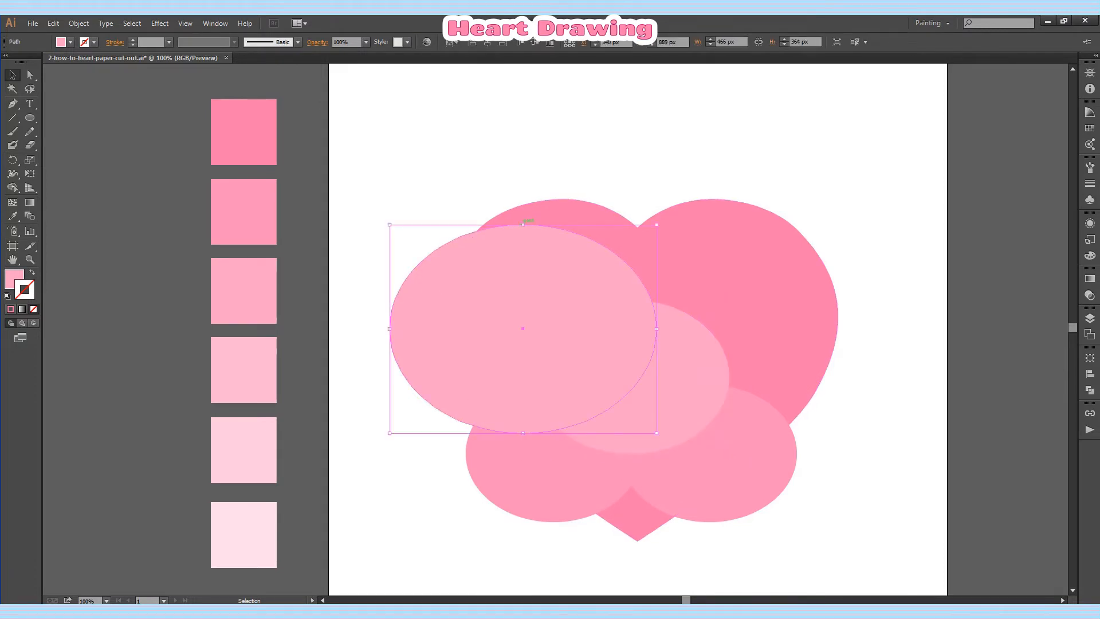
pyautogui.moveTo(523, 224); pyautogui.dragTo(523, 275)
pyautogui.moveTo(570, 352); pyautogui.dragTo(793, 362)
pyautogui.hotkey('ctrl', 'shift', 'a')
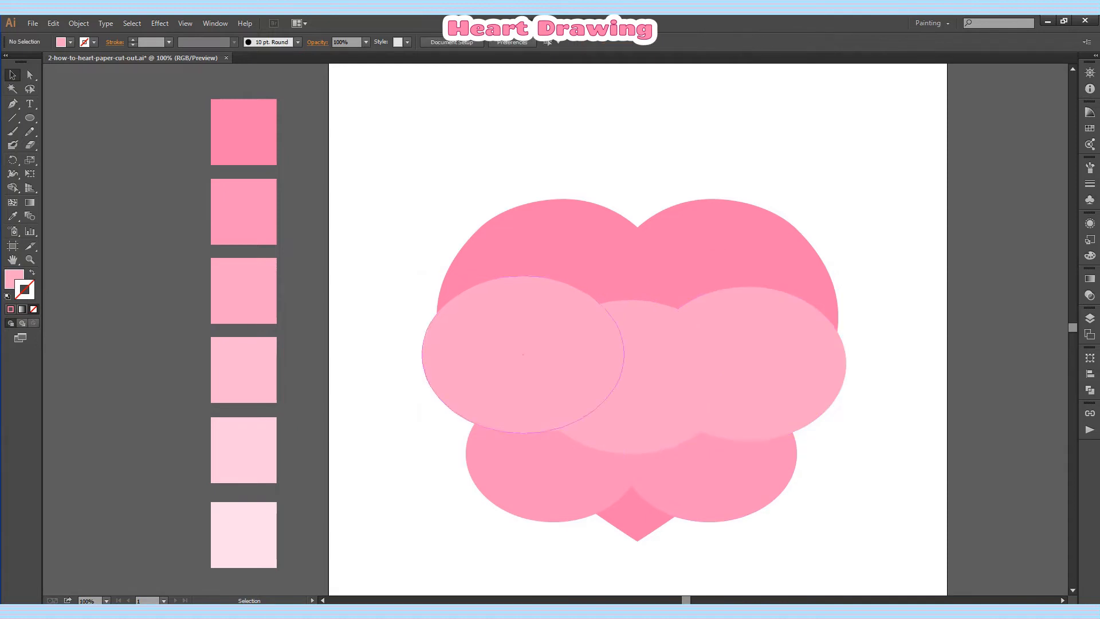
# Step: Duplicate the left ellipse over the heart's left lobe and color the copy with the fourth pink swatch
pyautogui.moveTo(523, 355); pyautogui.dragTo(536, 273)
pyautogui.press('i')
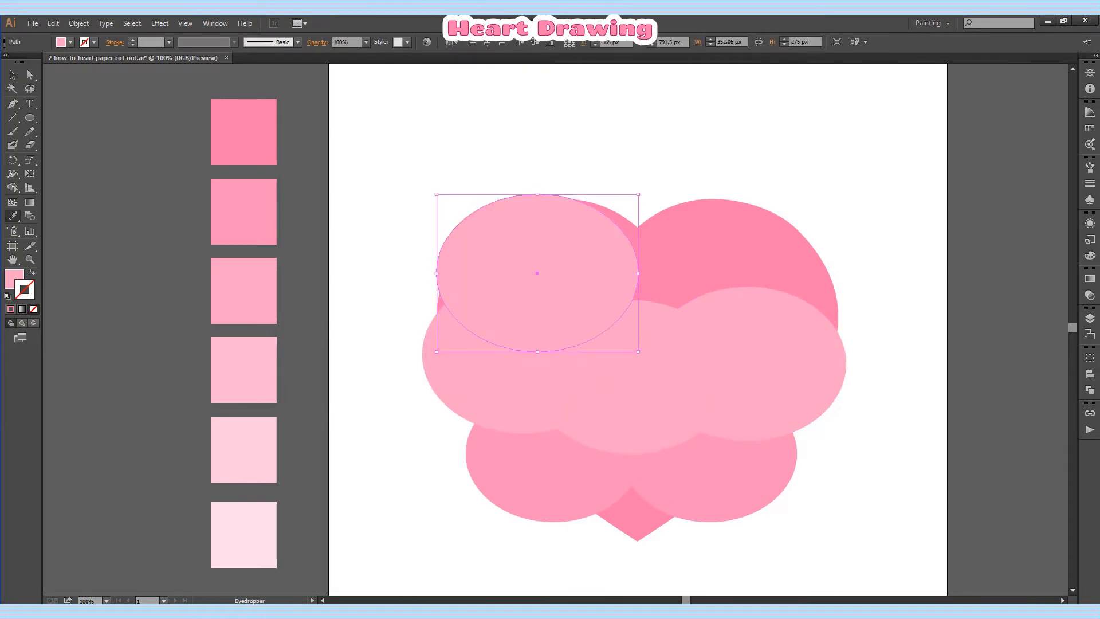
pyautogui.click(244, 370)
pyautogui.hotkey('ctrl', 'z')
pyautogui.click(243, 370)
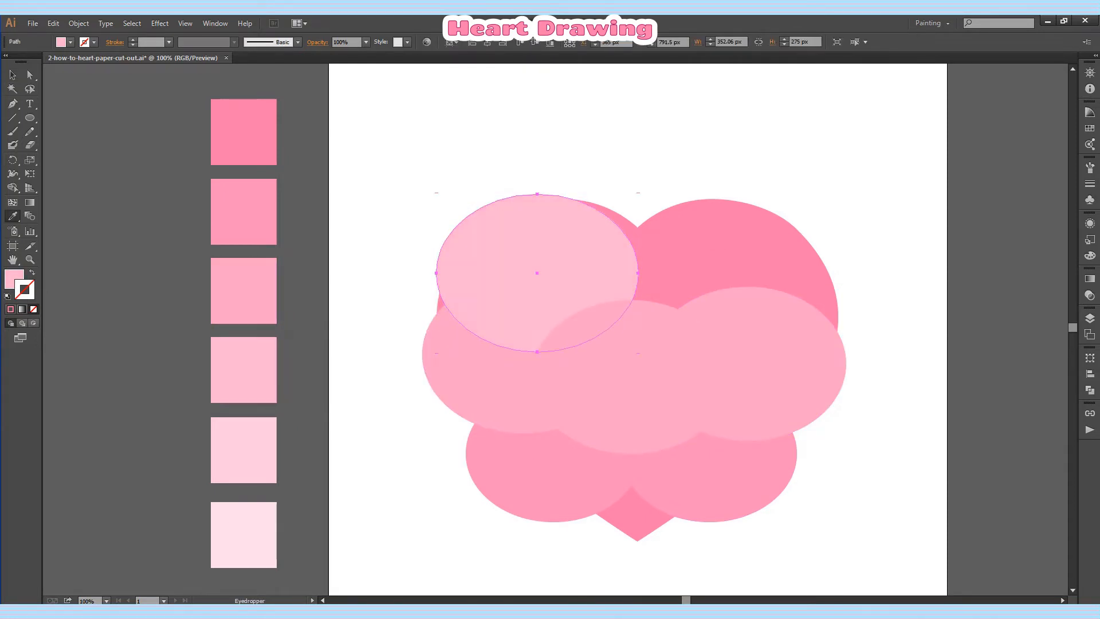
# Step: Bring the fourth-tint ellipse to the front and duplicate it over the heart's center and right lobe
pyautogui.press('v')
pyautogui.rightClick(565, 254)
pyautogui.moveTo(607, 430)
pyautogui.click(745, 431)
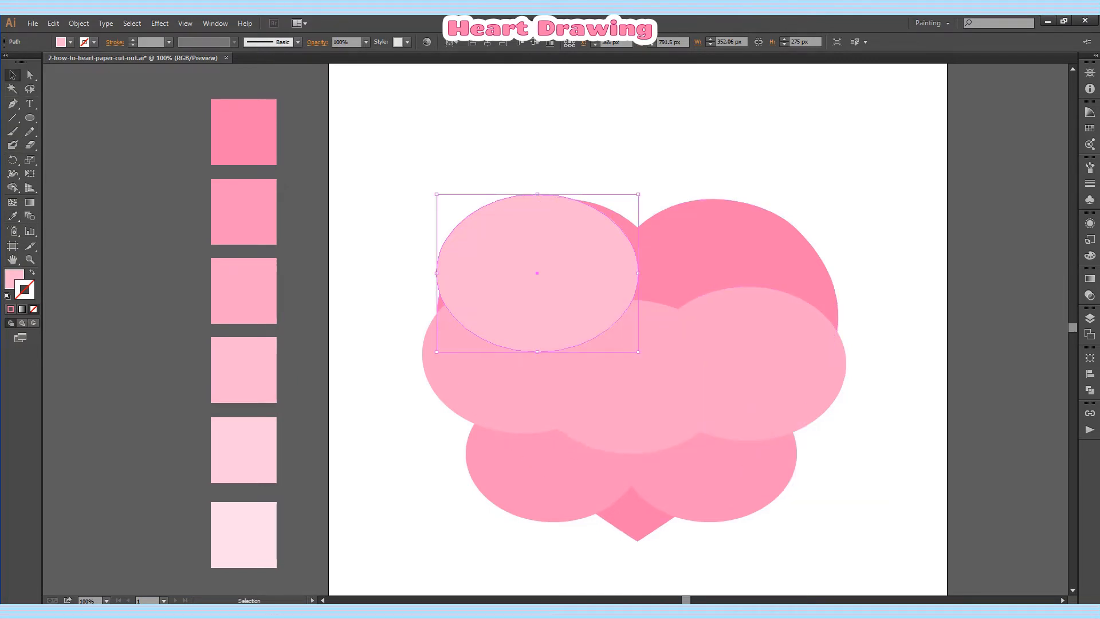
pyautogui.moveTo(557, 273); pyautogui.dragTo(647, 273)
pyautogui.moveTo(640, 316); pyautogui.dragTo(675, 313)
pyautogui.moveTo(674, 313); pyautogui.dragTo(850, 287)
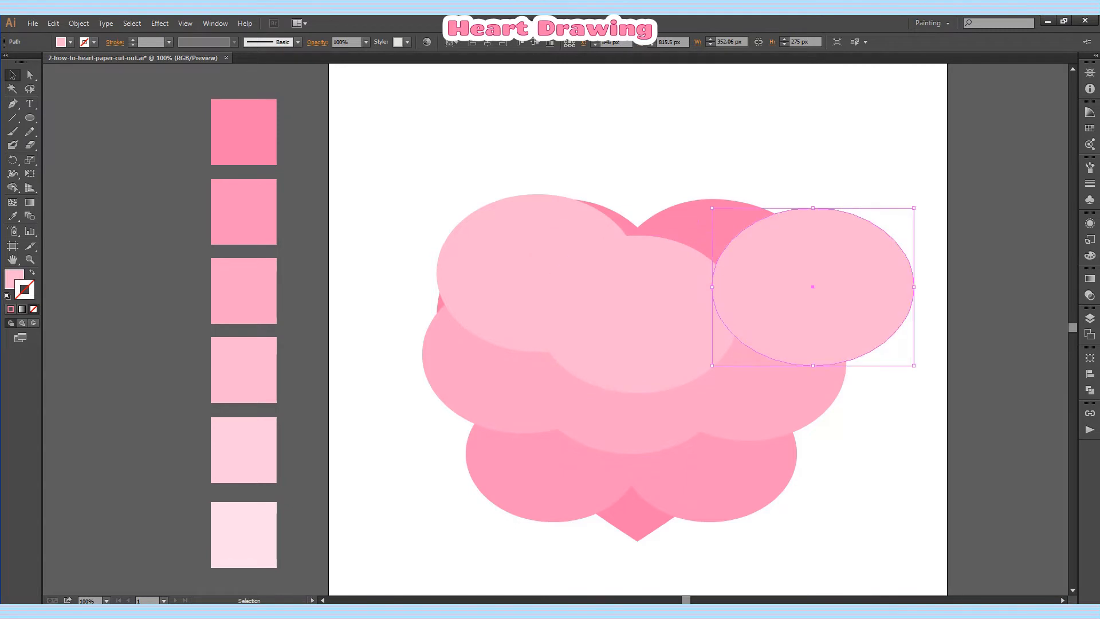
# Step: Shift the outer fourth-tint ellipses, and shrink and reposition the third-tint ellipses below them to form an uneven cloud tier
pyautogui.moveTo(486, 273); pyautogui.dragTo(437, 295)
pyautogui.moveTo(489, 216); pyautogui.dragTo(518, 324)
pyautogui.click(622, 409)
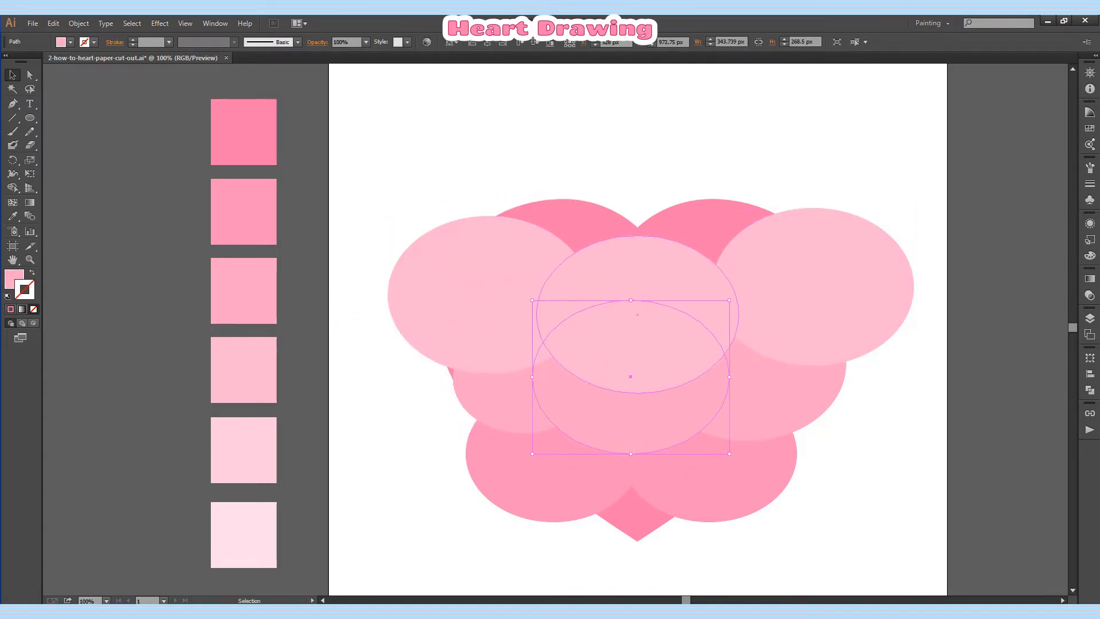
pyautogui.moveTo(631, 300); pyautogui.dragTo(630, 351)
pyautogui.moveTo(618, 420); pyautogui.dragTo(621, 452)
pyautogui.moveTo(839, 275); pyautogui.dragTo(819, 302)
# Step: Duplicate a right-hand ellipse of about 266 × 208 px upward in the fifth pink swatch, and copy it across the upper tier
pyautogui.moveTo(897, 314); pyautogui.dragTo(747, 255)
pyautogui.click(257, 479)
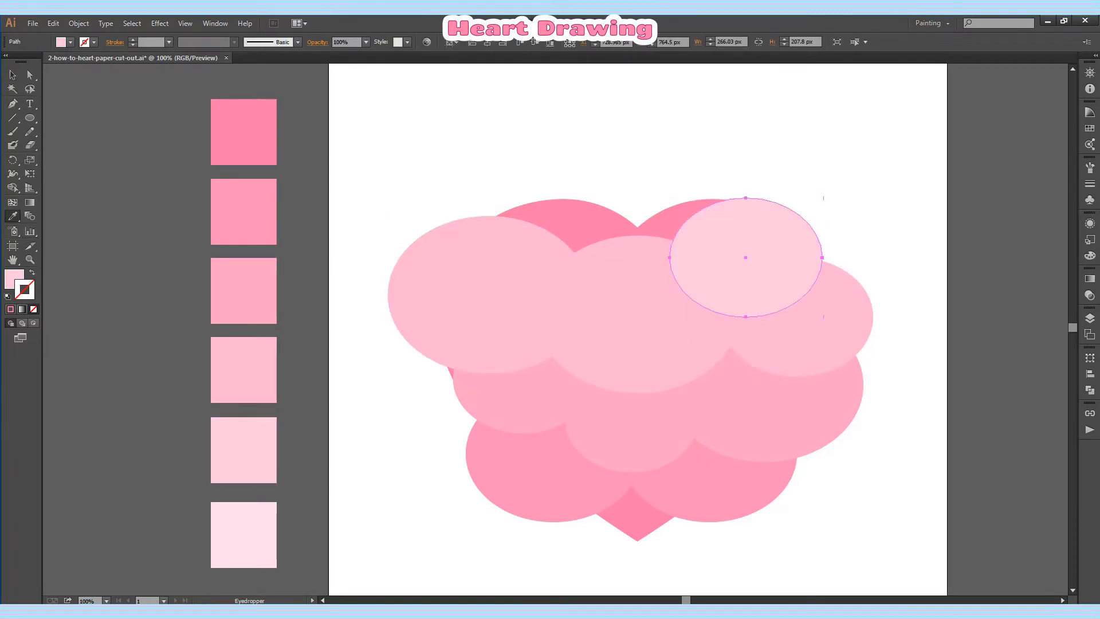
pyautogui.press('v')
pyautogui.moveTo(751, 280); pyautogui.dragTo(523, 241)
pyautogui.click(601, 166)
# Step: Duplicate a fifth-tint ellipse above the heart's notch and color the copy with the sixth, palest pink swatch
pyautogui.moveTo(643, 265); pyautogui.dragTo(610, 214)
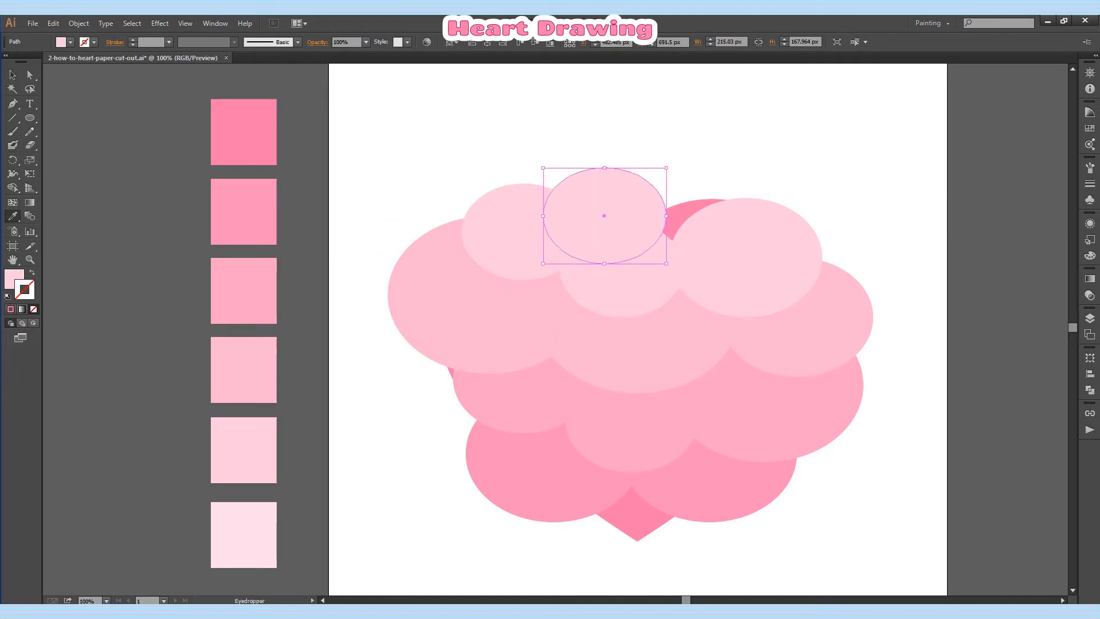
pyautogui.click(244, 534)
pyautogui.click(12, 75)
# Step: Bring the palest ellipse to the front and duplicate it across the top of the heart
pyautogui.rightClick(627, 205)
pyautogui.moveTo(664, 380)
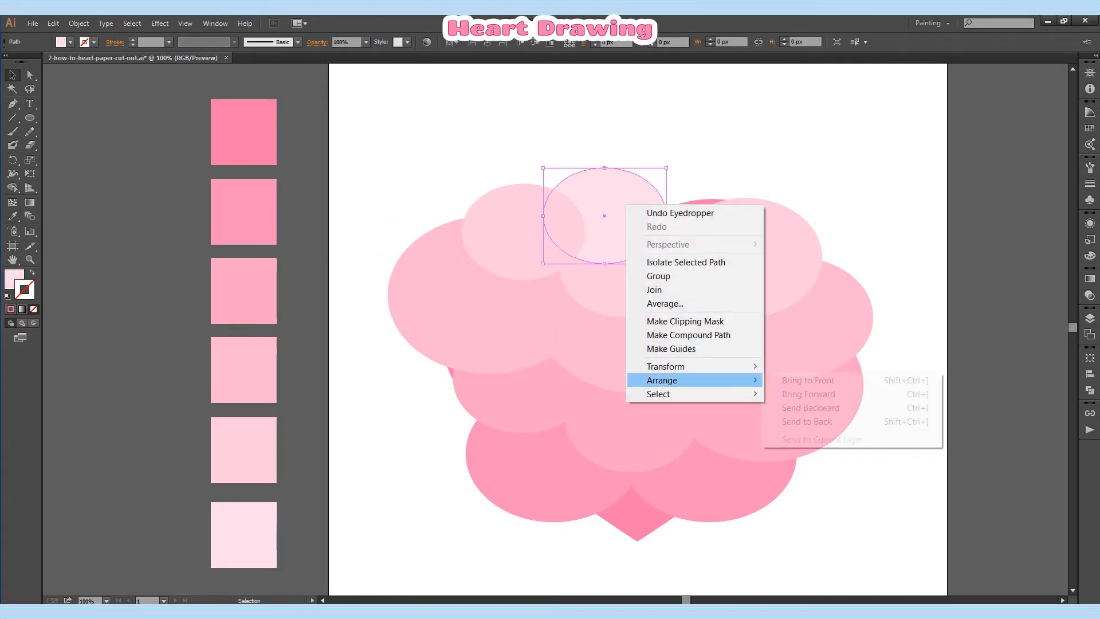
pyautogui.click(808, 380)
pyautogui.moveTo(630, 218); pyautogui.dragTo(691, 198)
pyautogui.moveTo(621, 205); pyautogui.dragTo(584, 202)
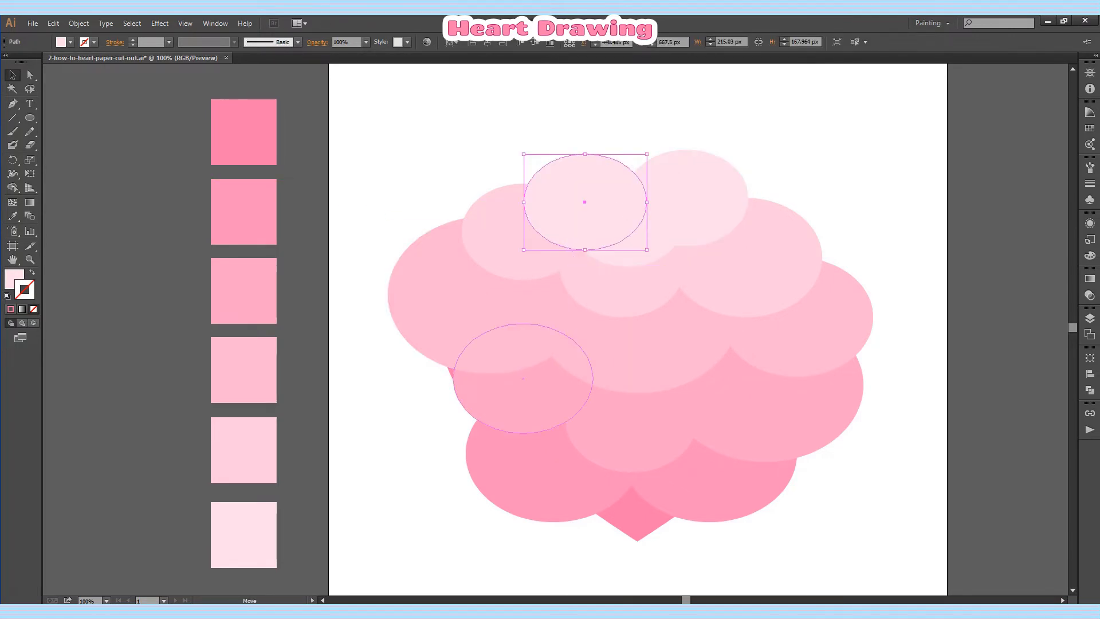
# Step: Shift the lower-left ellipse outward and lower the central and upper ellipses so the pink tiers overlap evenly
pyautogui.moveTo(492, 389); pyautogui.dragTo(477, 398)
pyautogui.moveTo(636, 320); pyautogui.dragTo(632, 343)
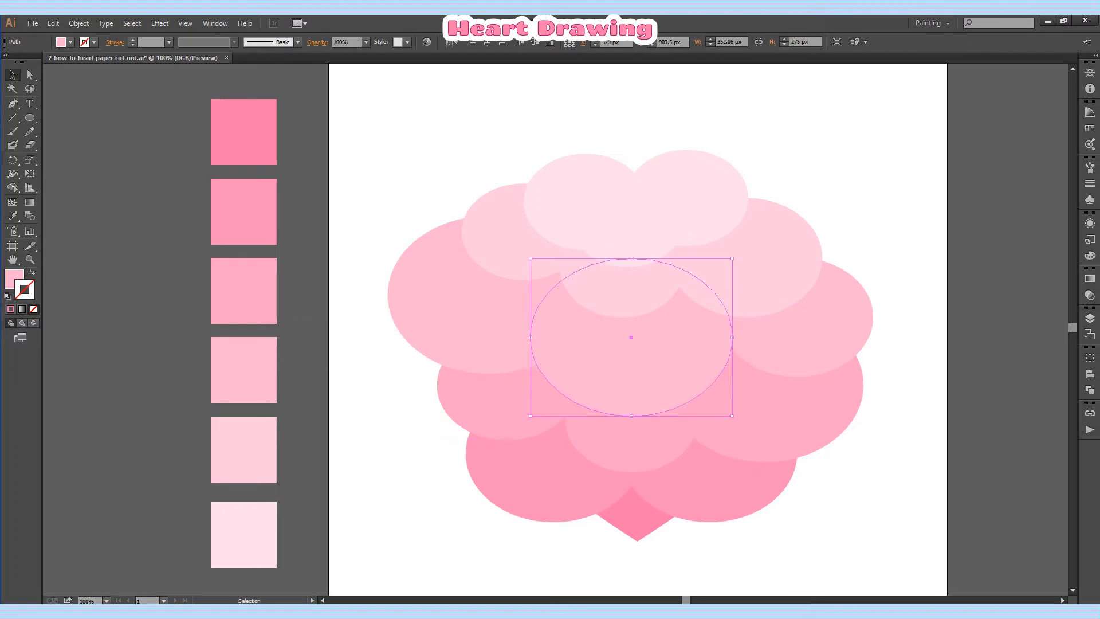
pyautogui.moveTo(621, 275); pyautogui.dragTo(626, 244)
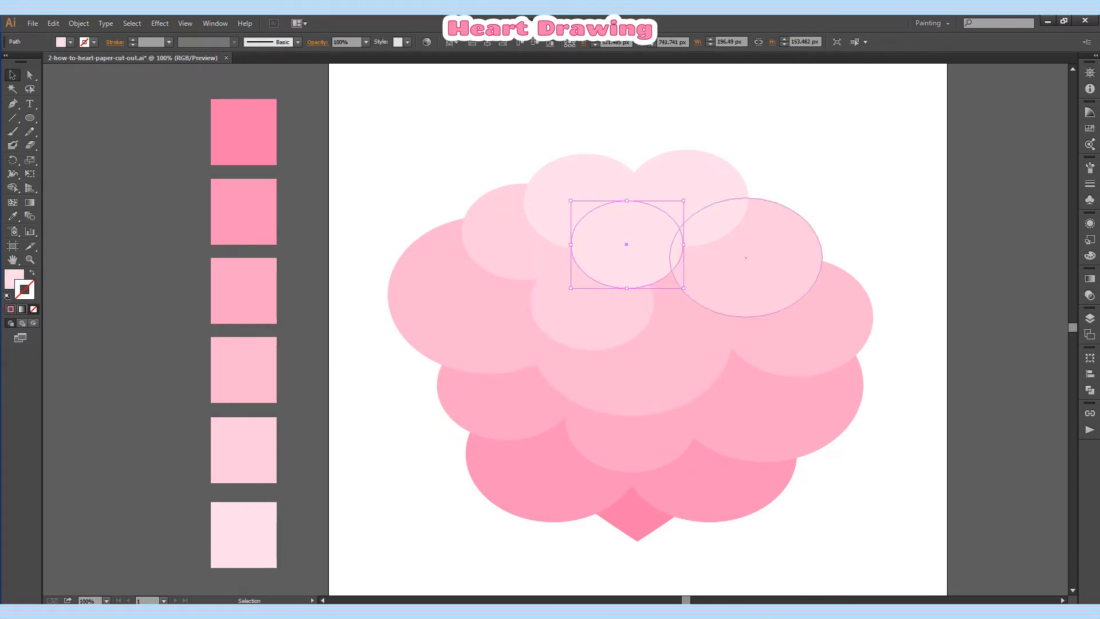
pyautogui.moveTo(728, 283); pyautogui.dragTo(725, 293)
pyautogui.moveTo(638, 302); pyautogui.dragTo(546, 263)
pyautogui.moveTo(682, 192); pyautogui.dragTo(687, 201)
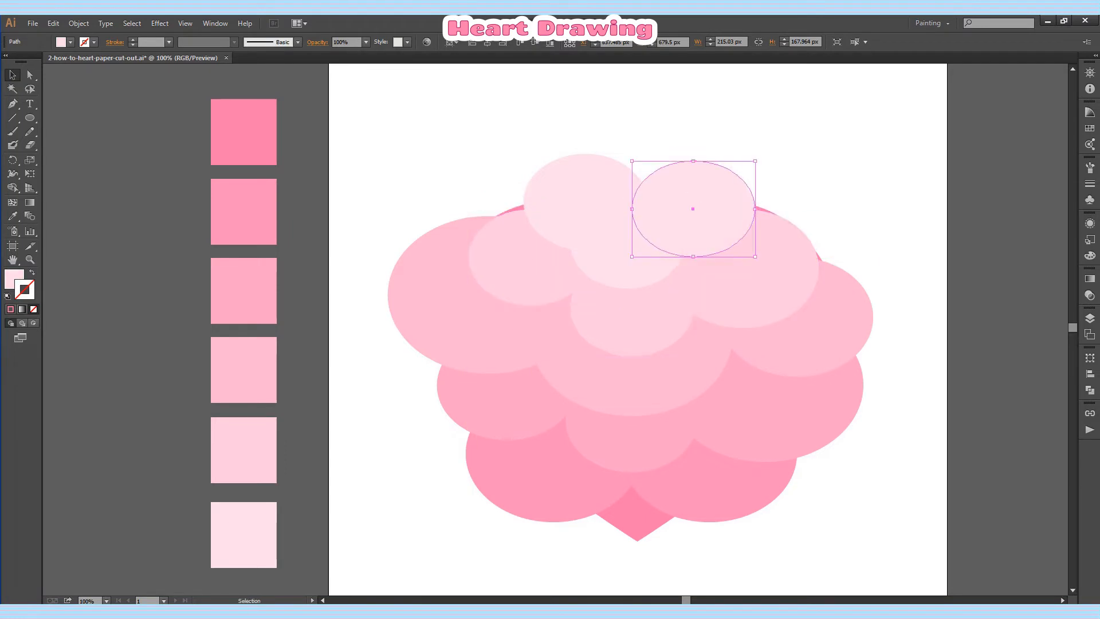
# Step: Widen the two upper-right ellipses, the fifth-tint one to about 288 px, and heighten the left fifth-tint ellipse to cover the heart's edges
pyautogui.moveTo(755, 209); pyautogui.dragTo(771, 208)
pyautogui.click(788, 252)
pyautogui.moveTo(818, 268); pyautogui.dragTo(831, 261)
pyautogui.click(518, 260)
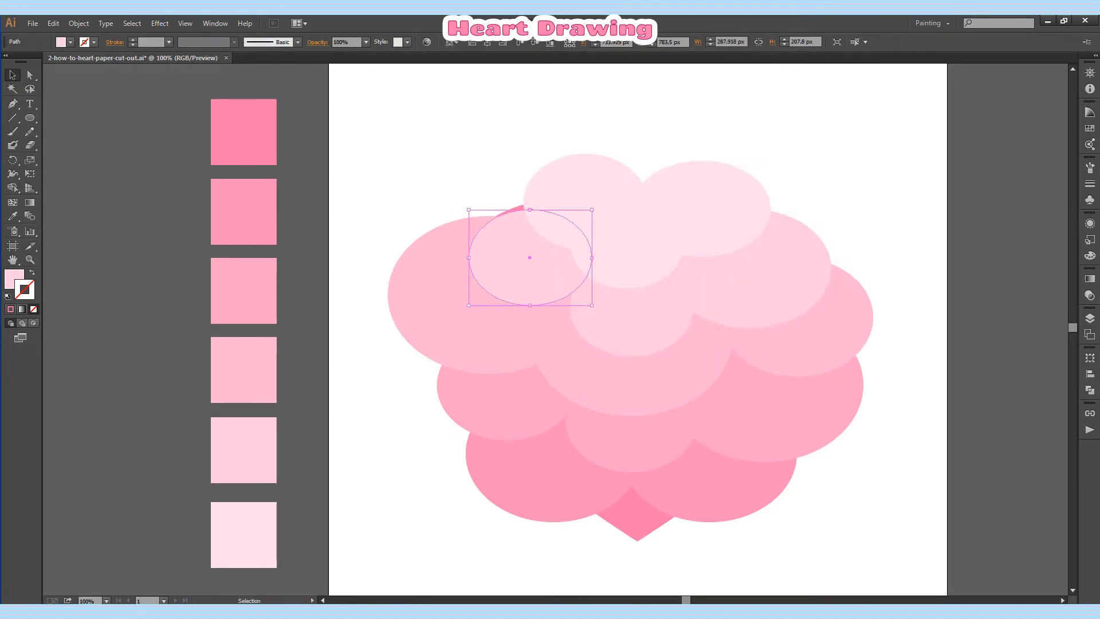
pyautogui.moveTo(530, 210); pyautogui.dragTo(529, 194)
pyautogui.hotkey('ctrl', 'shift', 'a')
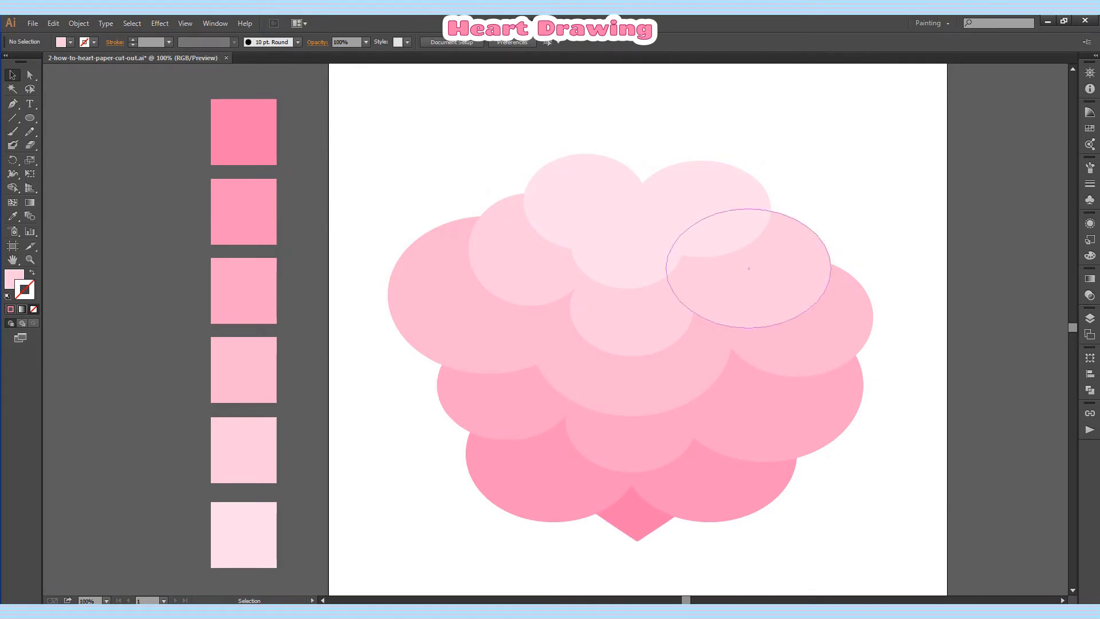
# Step: Select all the ellipses without the base heart and start a Drop Shadow effect with the preview on
pyautogui.click(710, 470)
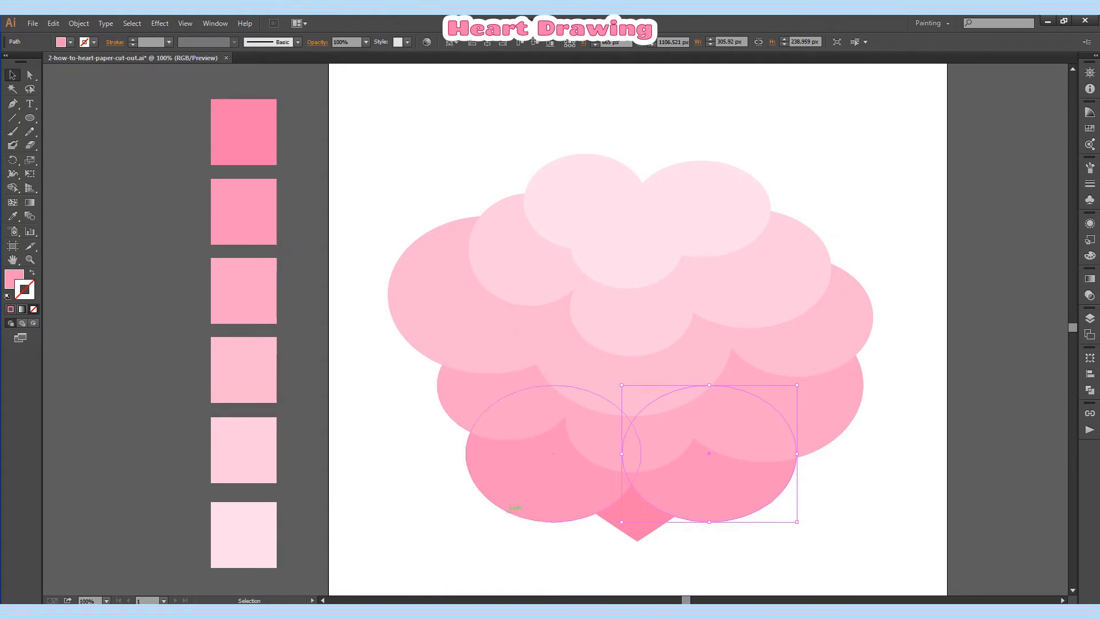
pyautogui.moveTo(436, 150); pyautogui.dragTo(915, 474)
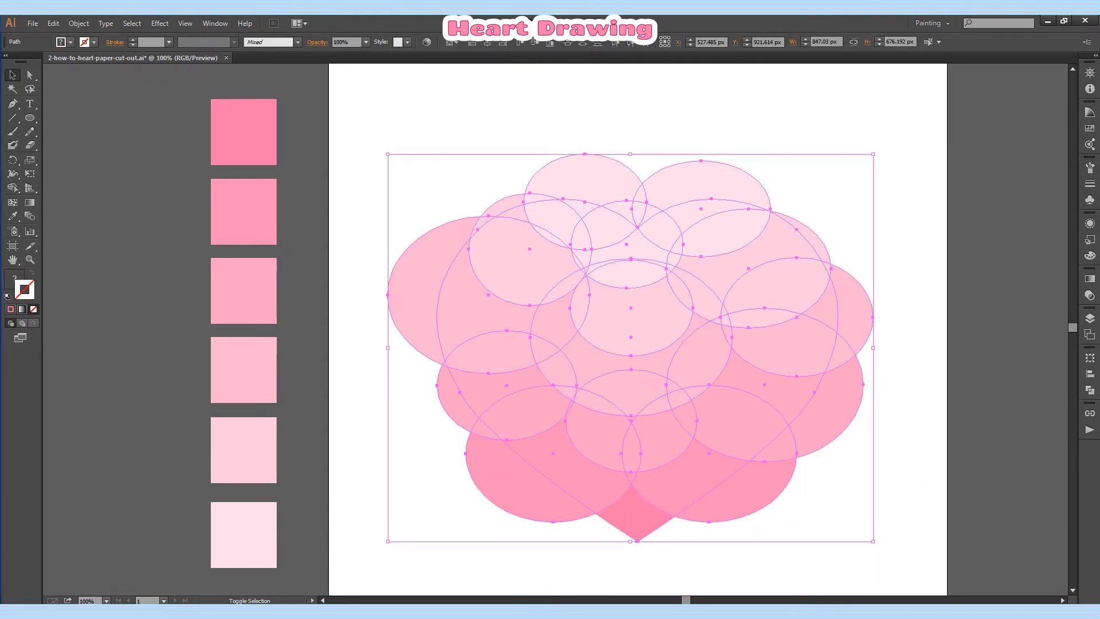
pyautogui.click(160, 23)
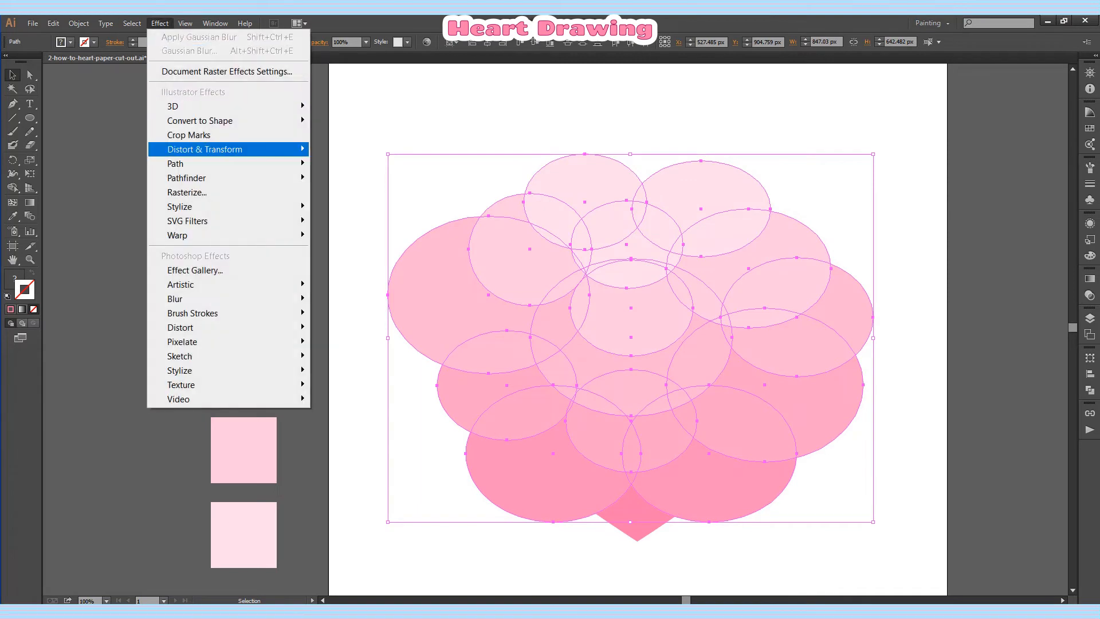
pyautogui.moveTo(246, 204)
pyautogui.click(355, 206)
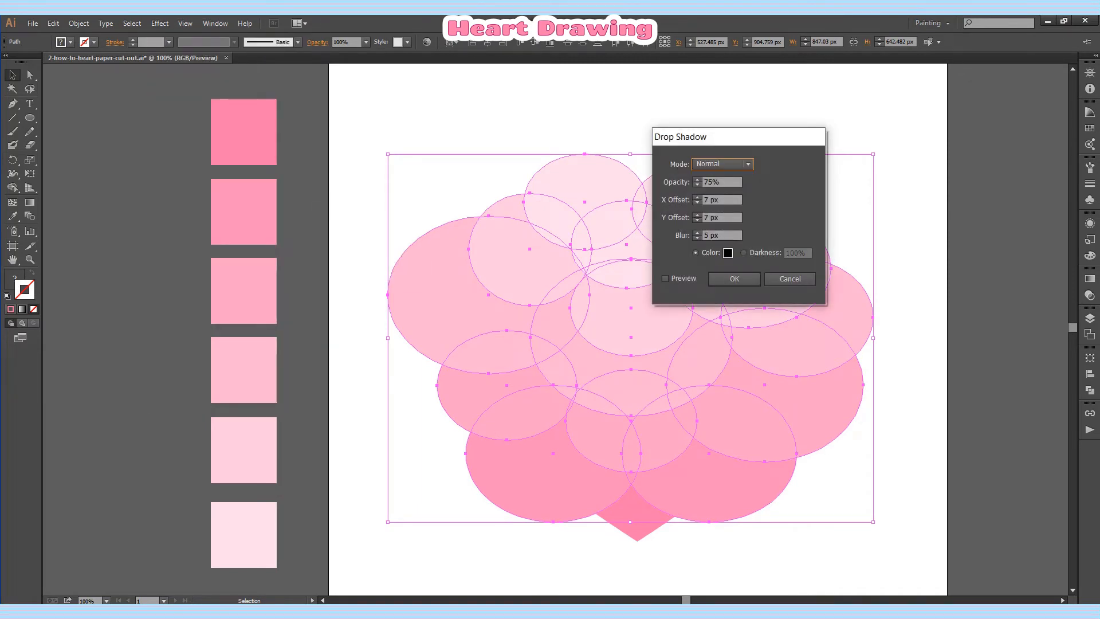
pyautogui.click(664, 278)
# Step: Try the Multiply and Screen blend modes for the drop shadow, then return the mode to Normal
pyautogui.click(722, 165)
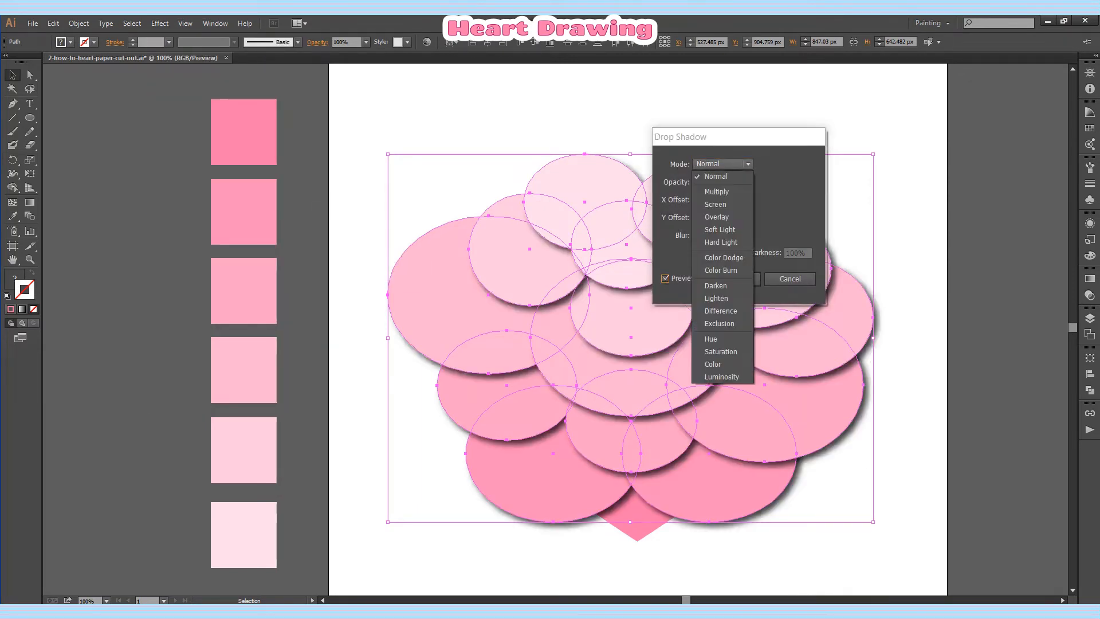
pyautogui.click(719, 176)
pyautogui.click(721, 165)
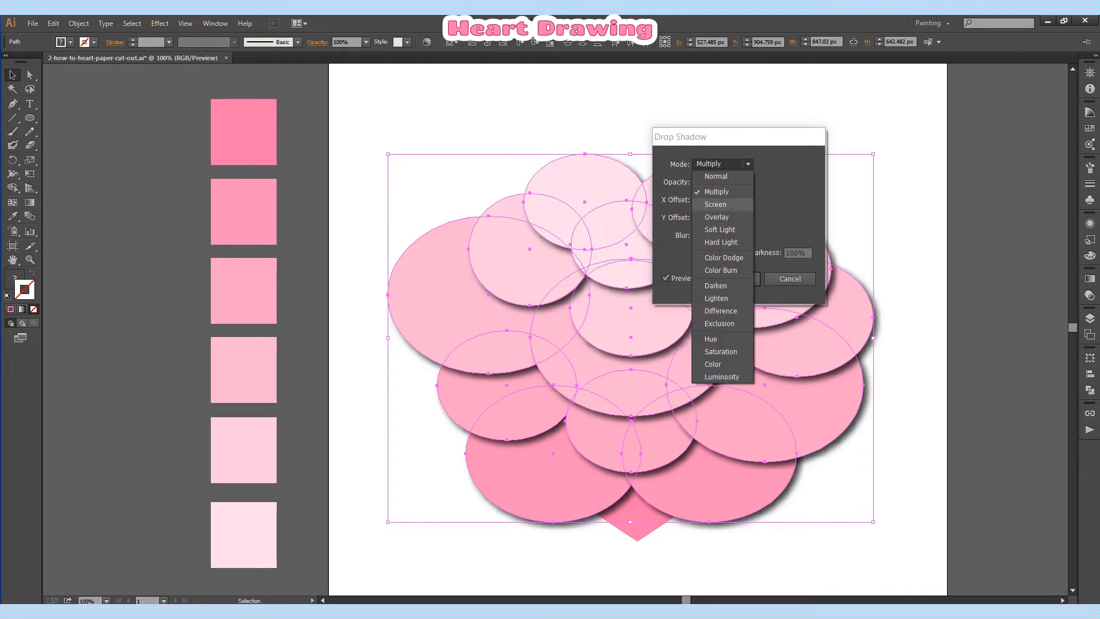
pyautogui.click(710, 182)
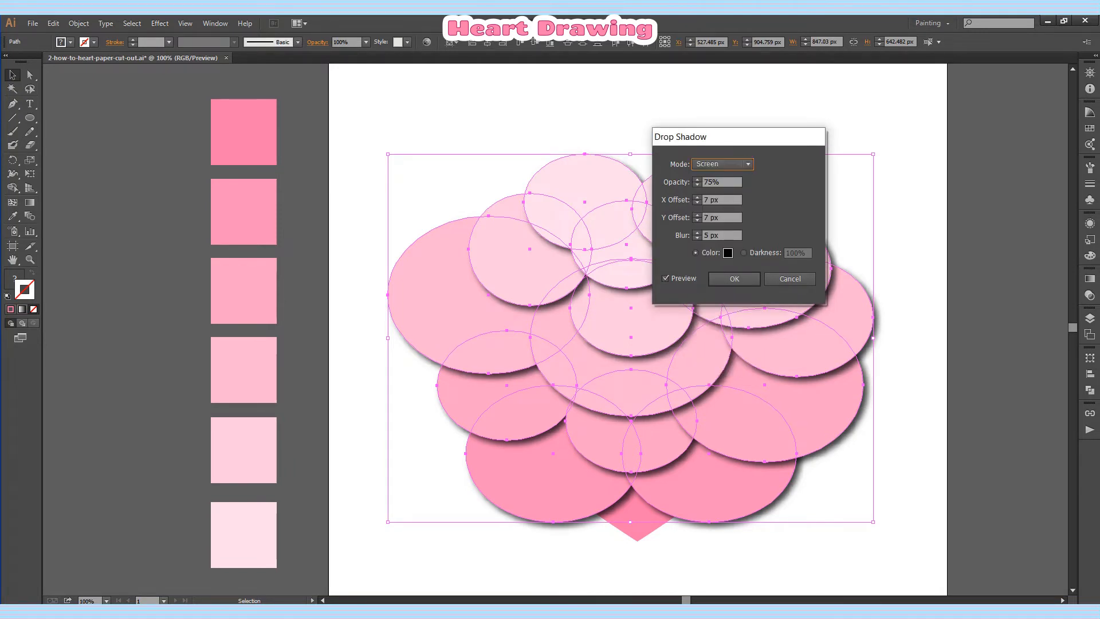
pyautogui.click(722, 165)
pyautogui.click(713, 205)
# Step: Set the drop shadow's opacity to 50% and apply it to the ellipses with 7 px offsets and 5 px blur
pyautogui.press('Tab')
pyautogui.press('Tab')
pyautogui.press('Tab')
pyautogui.press('Tab')
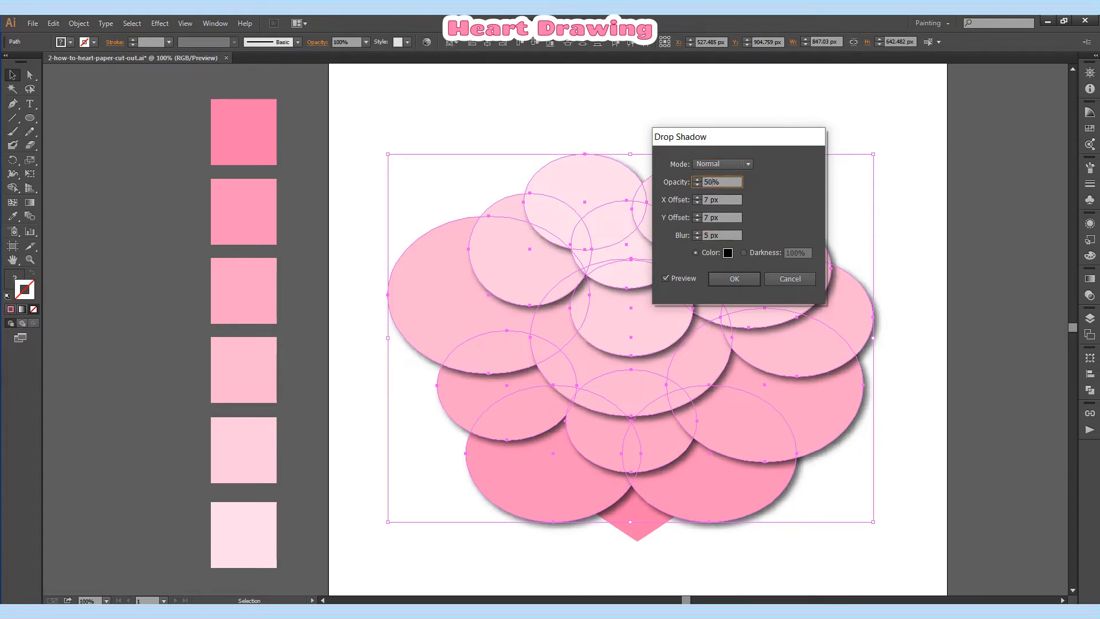
pyautogui.press('Tab')
pyautogui.press('Tab')
pyautogui.press('Tab')
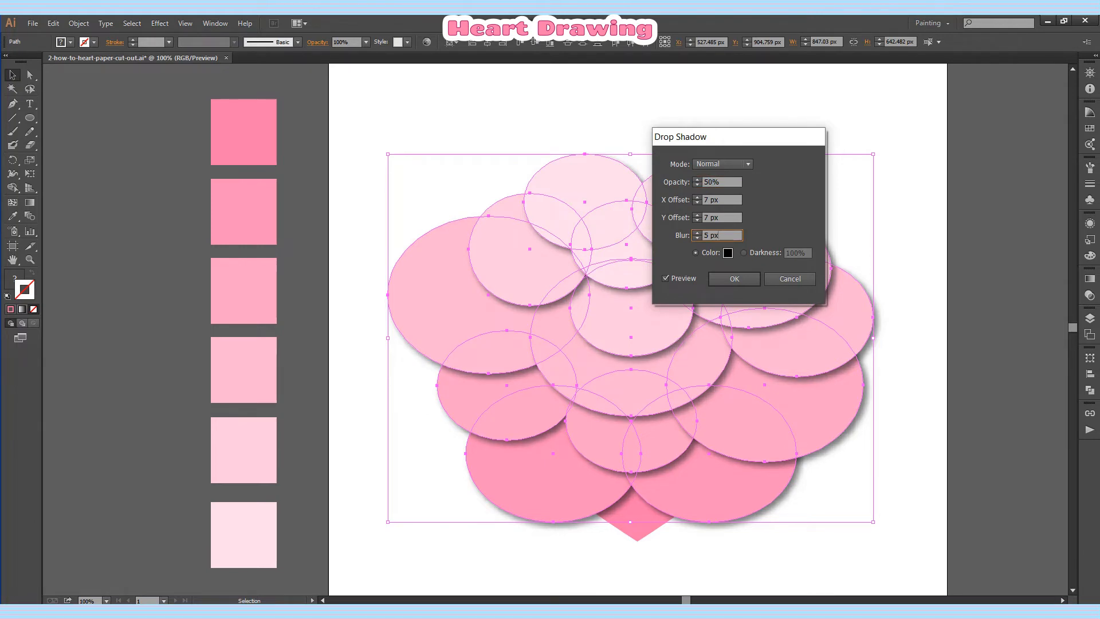
pyautogui.press('Return')
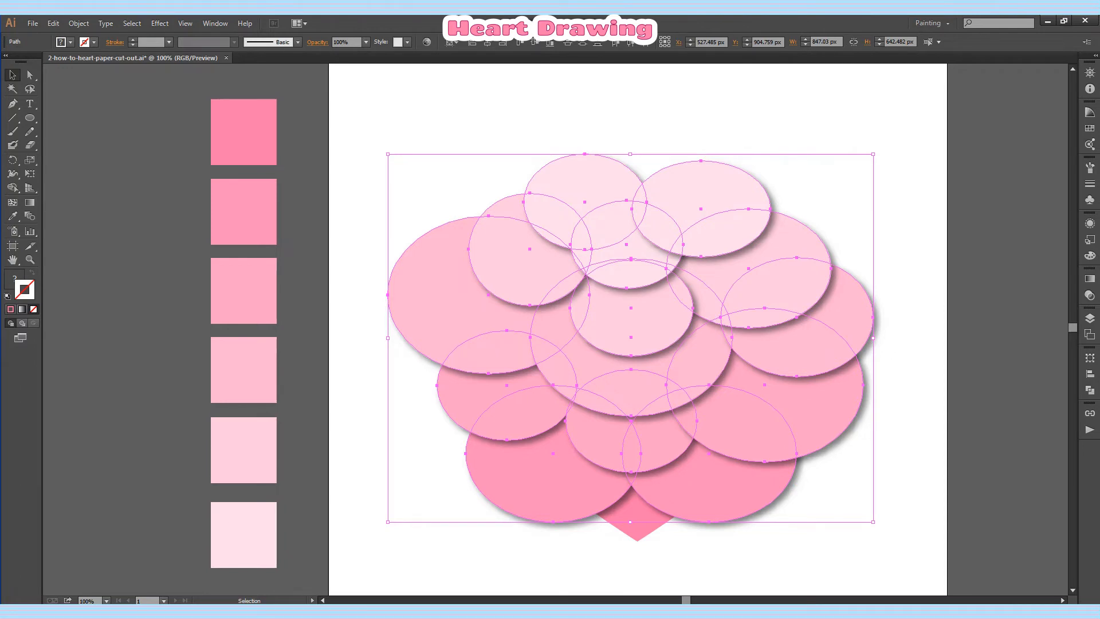
pyautogui.hotkey('ctrl', 'shift', 'a')
# Step: Copy the base heart, paste the copy in place above all the ellipses and remove the copy's fill
pyautogui.press('x')
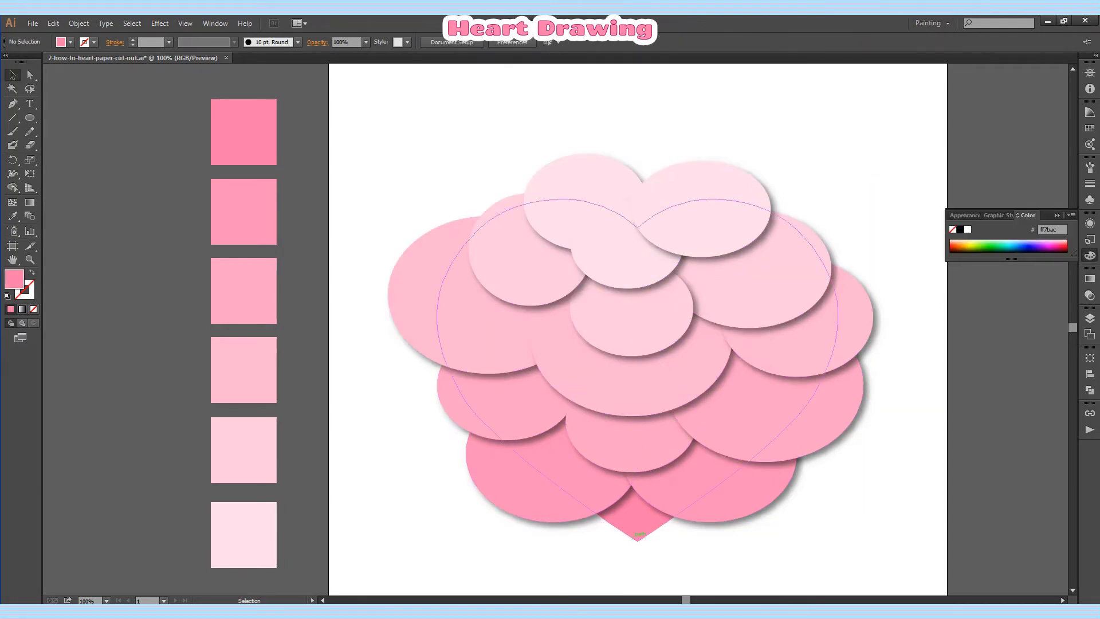
pyautogui.click(637, 526)
pyautogui.hscroll(3, 637, 366)
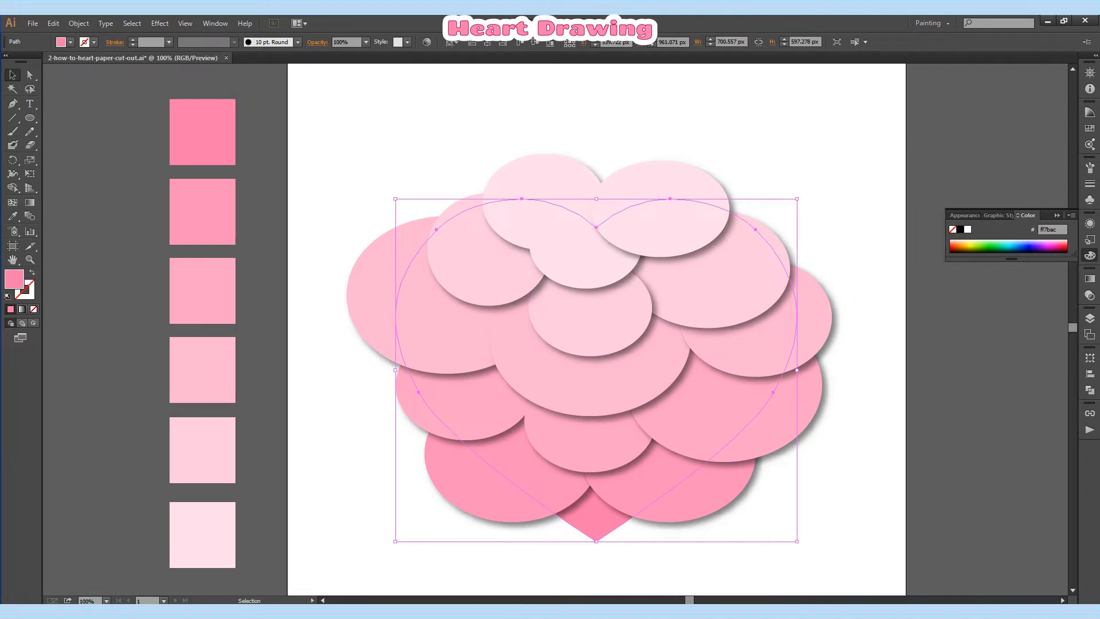
pyautogui.click(53, 23)
pyautogui.click(74, 84)
pyautogui.click(86, 85)
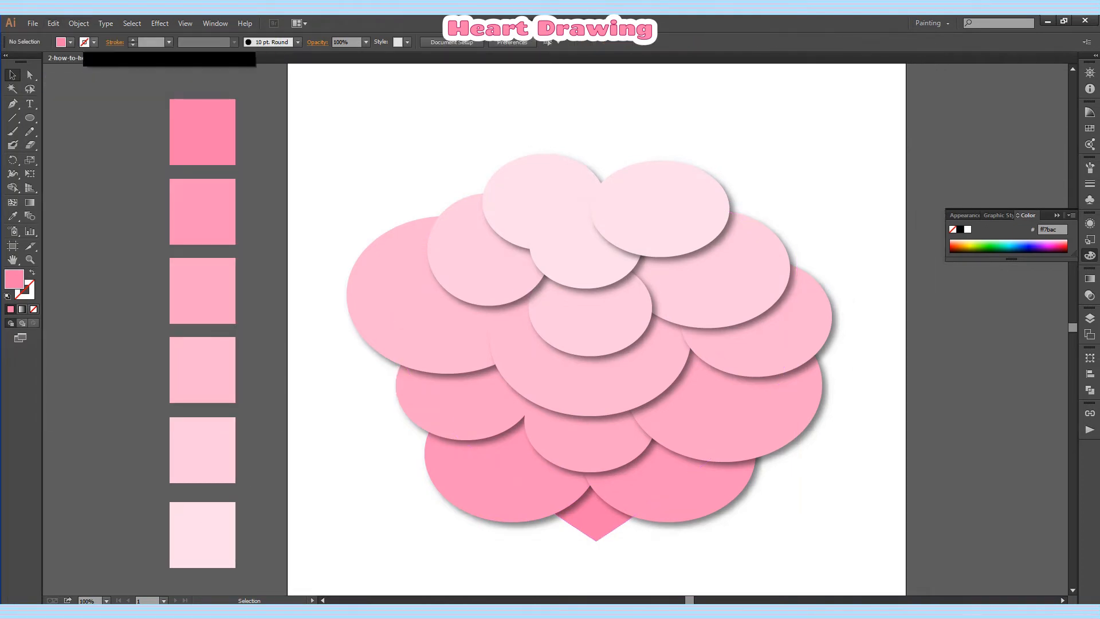
pyautogui.click(54, 23)
pyautogui.click(90, 111)
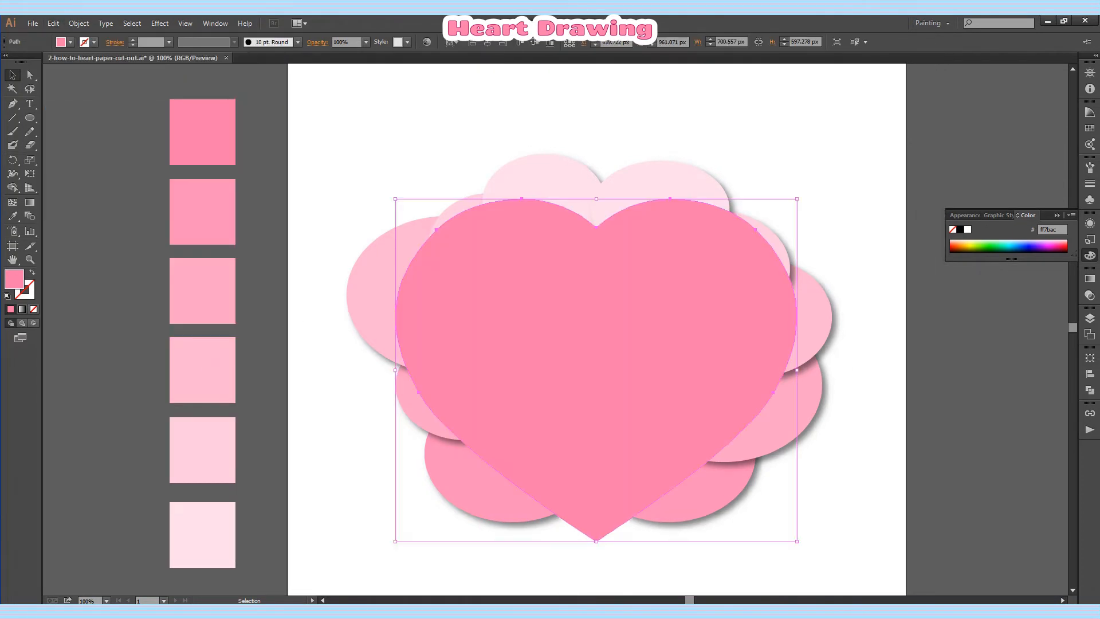
pyautogui.press('/')
# Step: Make a clipping mask from the whole artwork so the ellipses are trimmed to the heart copy on top
pyautogui.moveTo(375, 143); pyautogui.dragTo(857, 541)
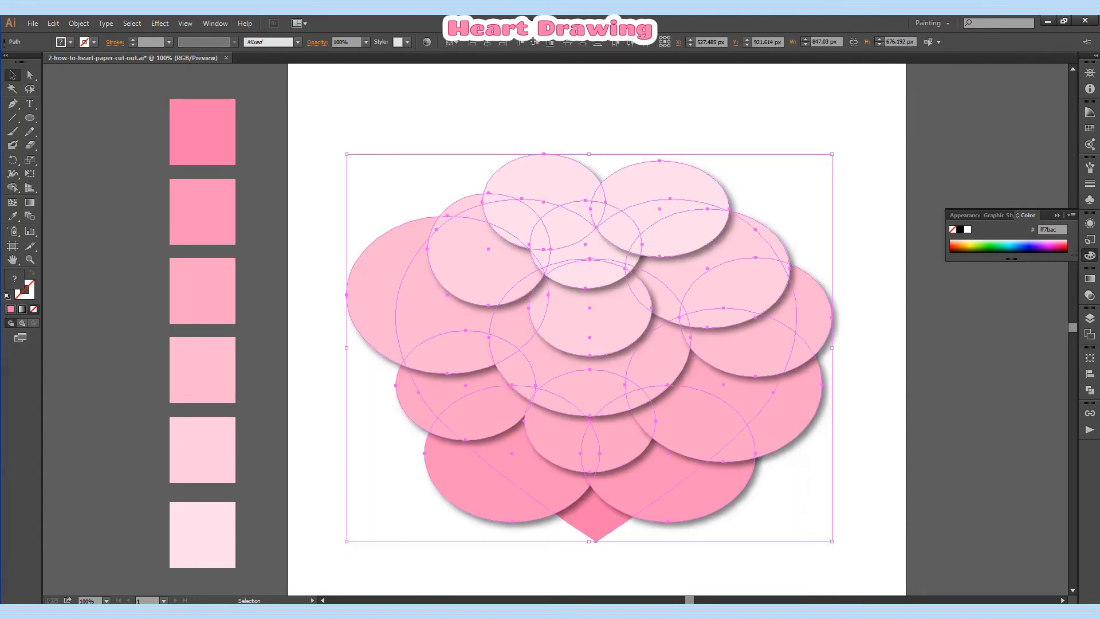
pyautogui.click(78, 23)
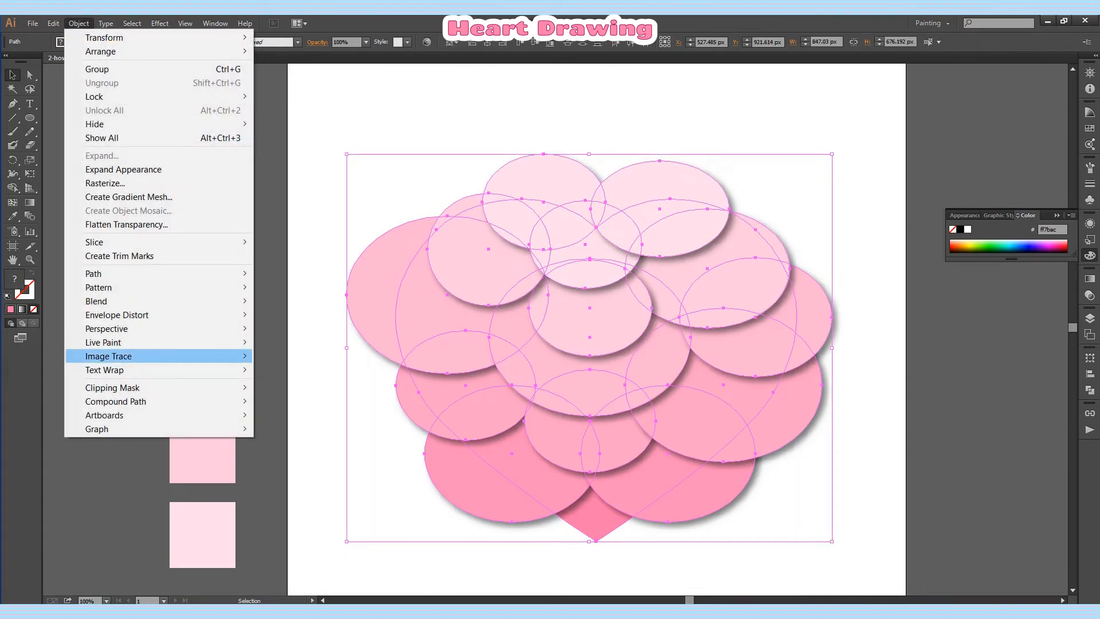
pyautogui.moveTo(143, 387)
pyautogui.click(286, 388)
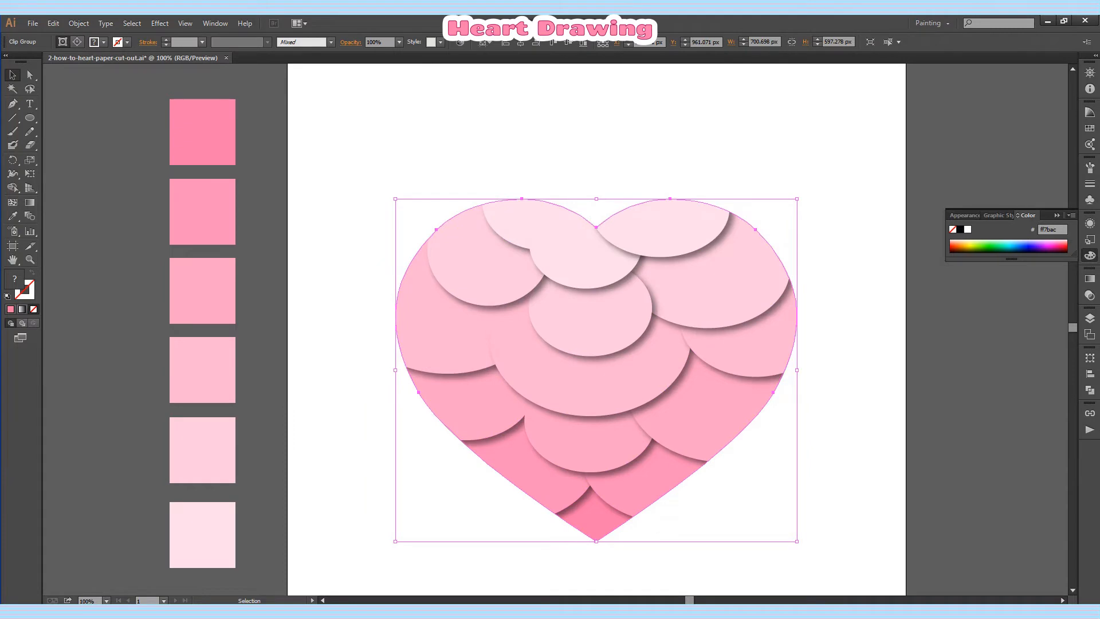
pyautogui.hotkey('ctrl', 'shift', 'a')
# Step: Rearrange the three palest ellipses inside the clipped heart, placing the widest at the notch and the others on the two lobes
pyautogui.press('a')
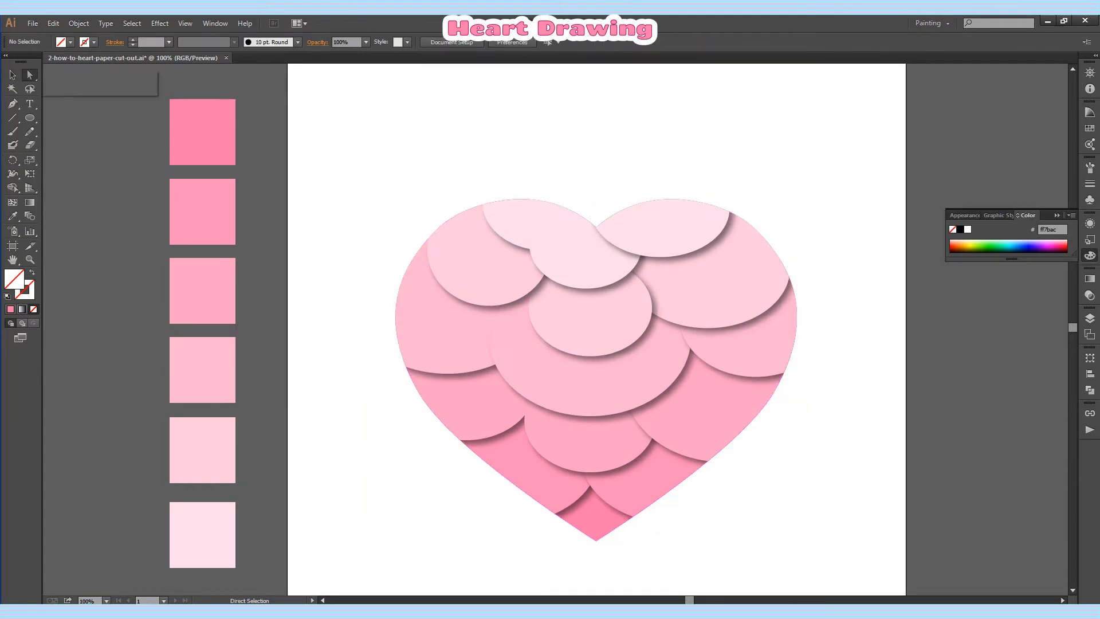
pyautogui.moveTo(584, 250); pyautogui.dragTo(601, 257)
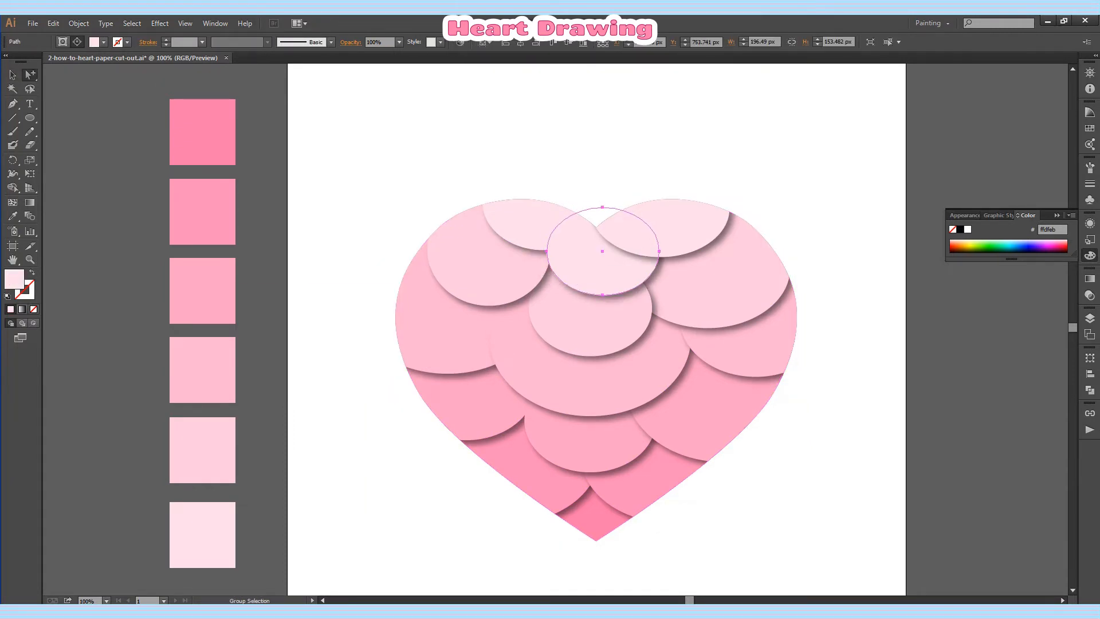
pyautogui.moveTo(541, 230); pyautogui.dragTo(530, 233)
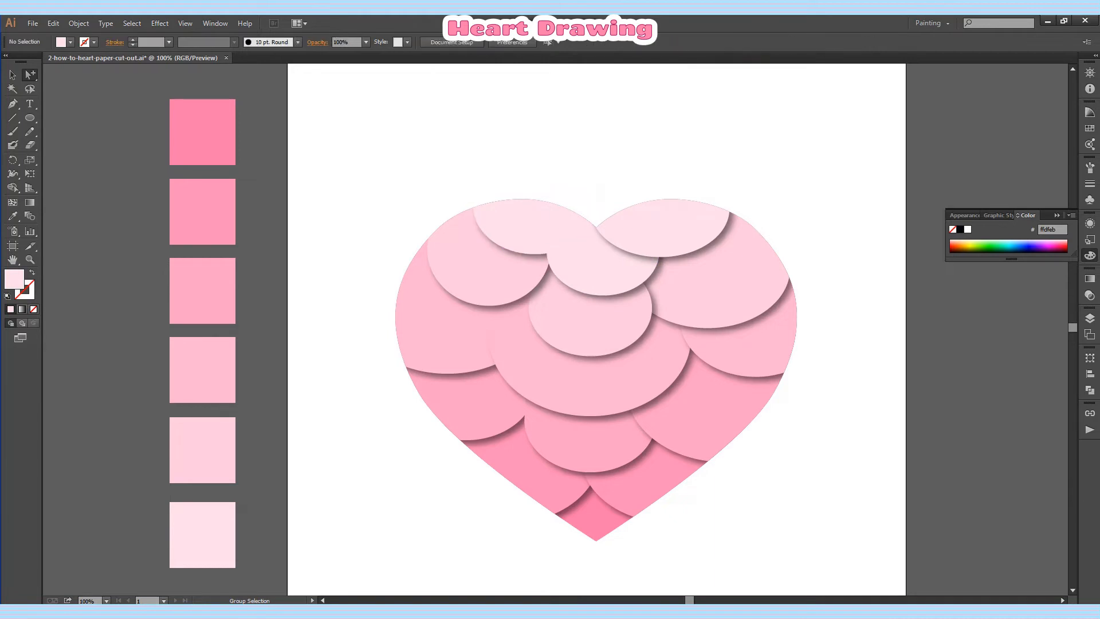
pyautogui.moveTo(691, 236); pyautogui.dragTo(662, 240)
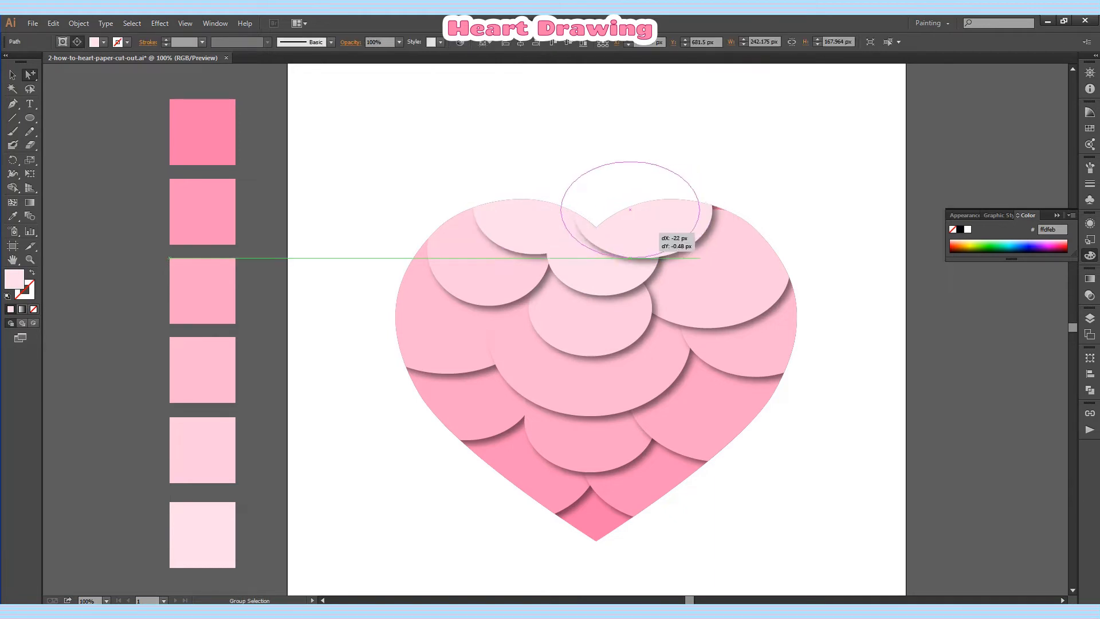
pyautogui.moveTo(604, 274); pyautogui.dragTo(655, 274)
pyautogui.moveTo(598, 230); pyautogui.dragTo(574, 262)
pyautogui.click(681, 188)
pyautogui.moveTo(686, 212); pyautogui.dragTo(714, 174)
pyautogui.moveTo(511, 224); pyautogui.dragTo(491, 223)
pyautogui.click(559, 260)
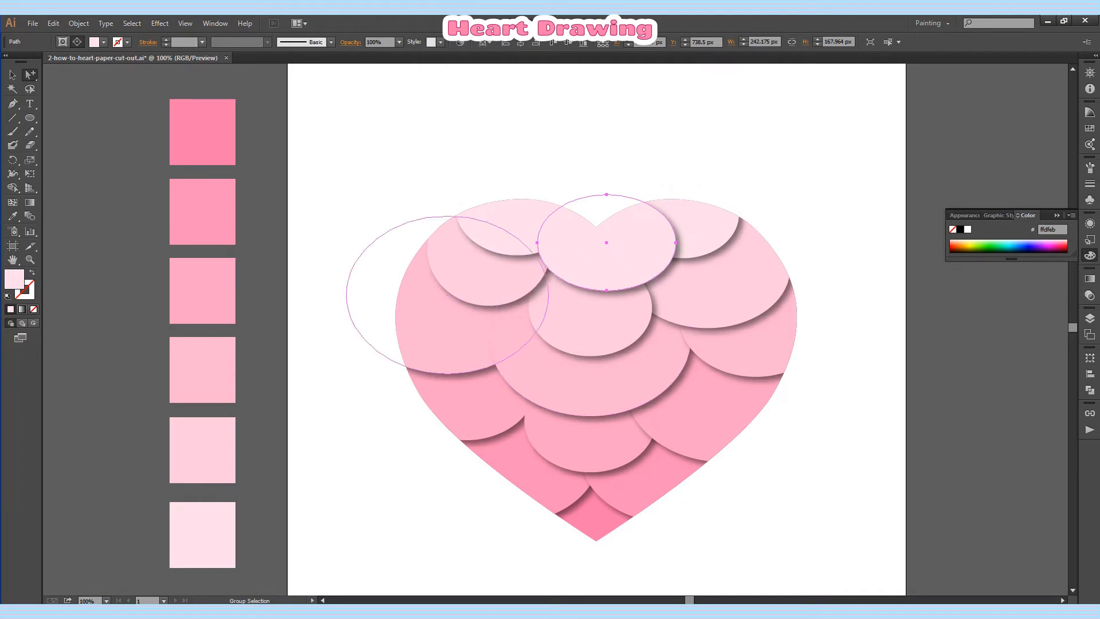
# Step: Lower the left and central ellipses of the darker tiers slightly and widen the left fifth-tint ellipse to about 259 px
pyautogui.click(535, 432)
pyautogui.moveTo(615, 437)
pyautogui.mouseDown()
pyautogui.moveTo(493, 425)
pyautogui.moveTo(750, 395)
pyautogui.moveTo(614, 435)
pyautogui.mouseUp()
pyautogui.moveTo(487, 277)
pyautogui.mouseDown()
pyautogui.moveTo(436, 316)
pyautogui.moveTo(495, 279)
pyautogui.moveTo(470, 286)
pyautogui.mouseUp()
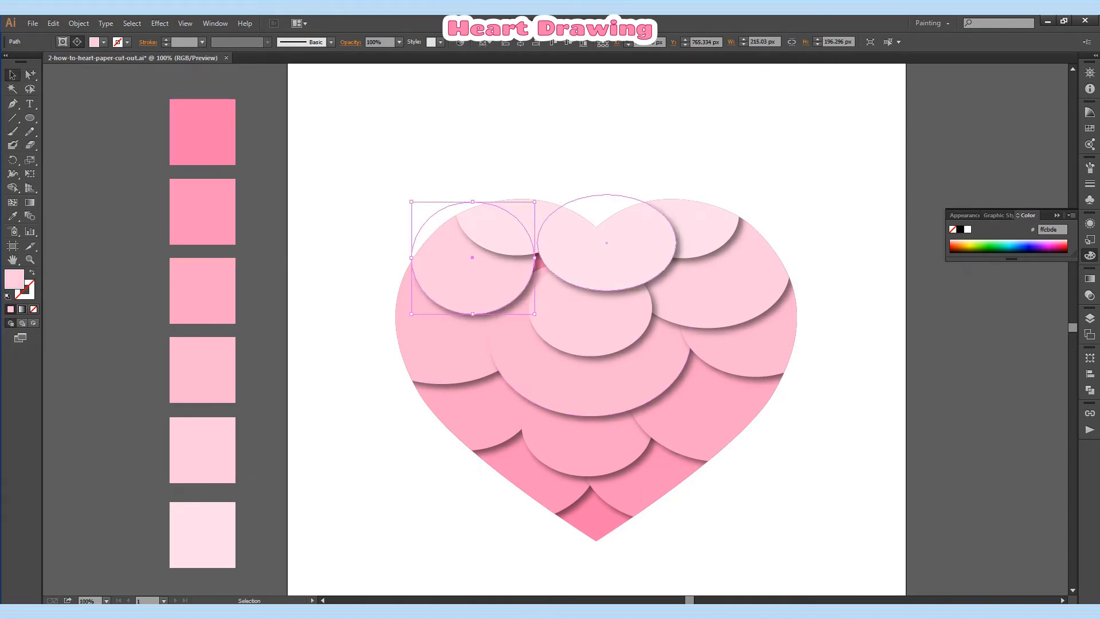
pyautogui.press('Right')
pyautogui.moveTo(534, 258); pyautogui.dragTo(559, 258)
pyautogui.moveTo(502, 288); pyautogui.dragTo(497, 288)
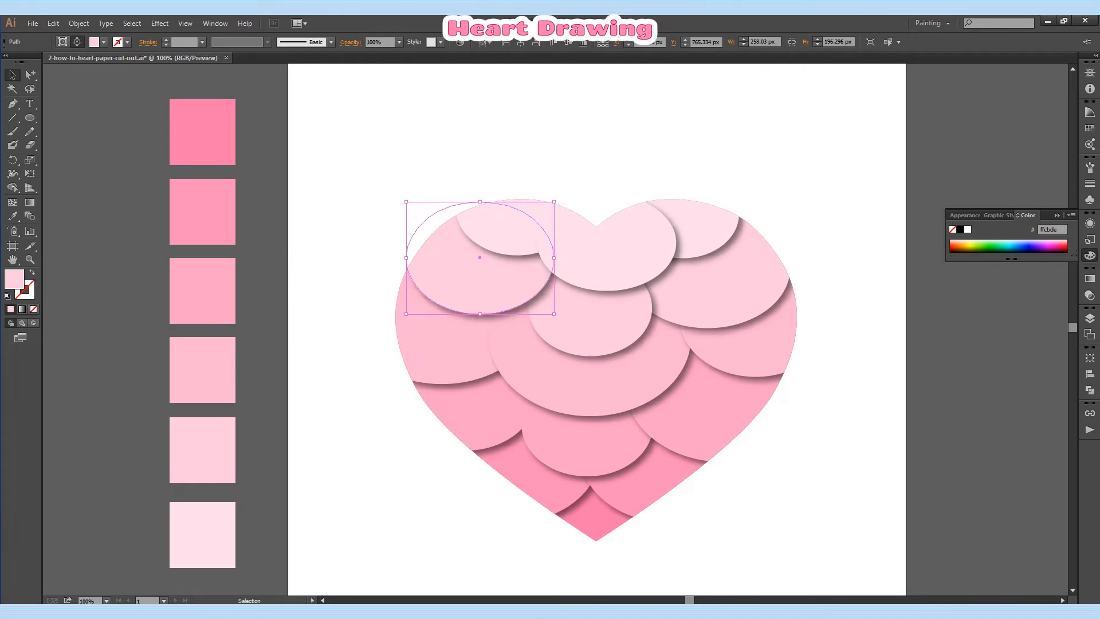
# Step: Widen the central fifth-tint ellipse below the notch and shift the right palest ellipse slightly outward
pyautogui.press('a')
pyautogui.moveTo(629, 312); pyautogui.dragTo(681, 302)
pyautogui.click(698, 232)
pyautogui.press('v')
pyautogui.press('a')
pyautogui.click(618, 172)
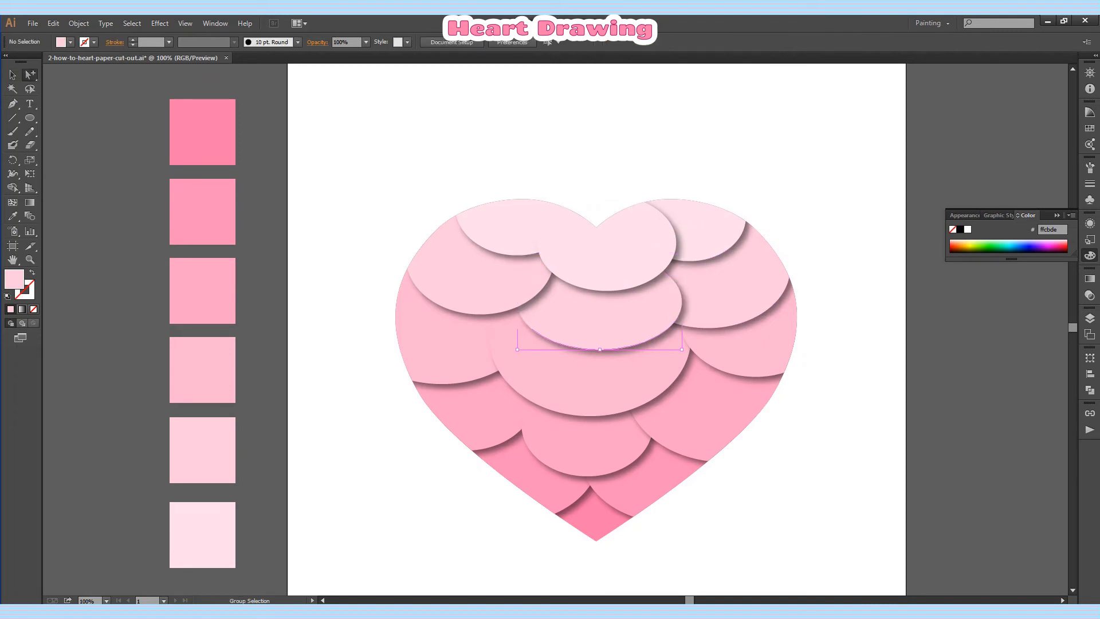
# Step: Delete the palest ellipse on the heart's left lobe
pyautogui.click(480, 270)
pyautogui.click(513, 232)
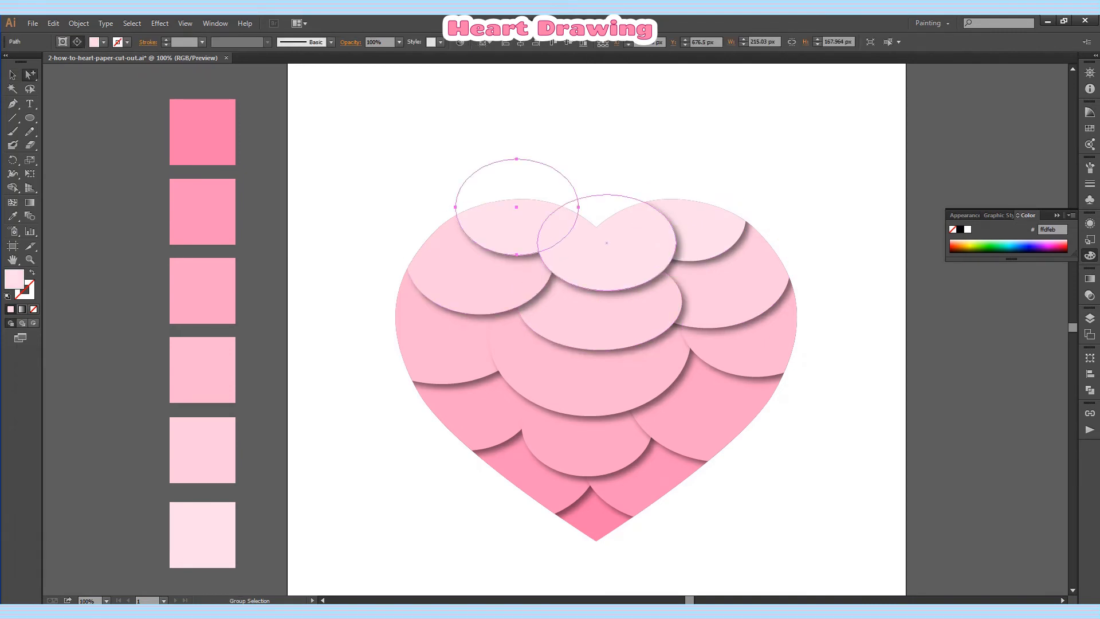
pyautogui.press('Delete')
# Step: Enlarge the central palest ellipse to about 390 px wide across the left lobe, tilting it slightly clockwise and shifting it left
pyautogui.click(596, 252)
pyautogui.press('v')
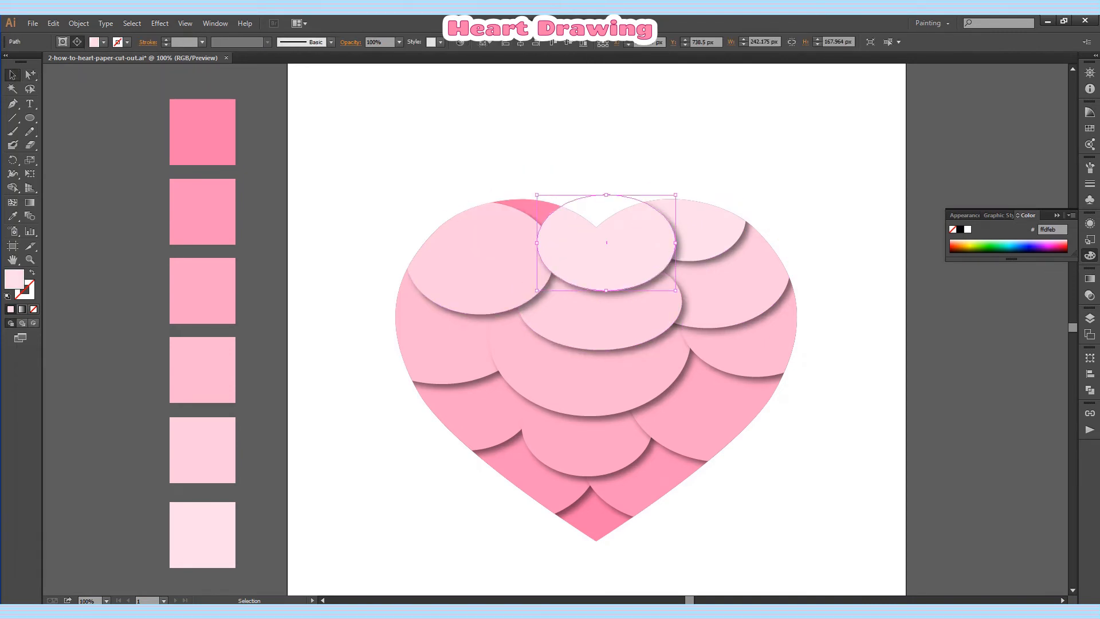
pyautogui.moveTo(537, 242); pyautogui.dragTo(452, 212)
pyautogui.moveTo(564, 194); pyautogui.dragTo(563, 165)
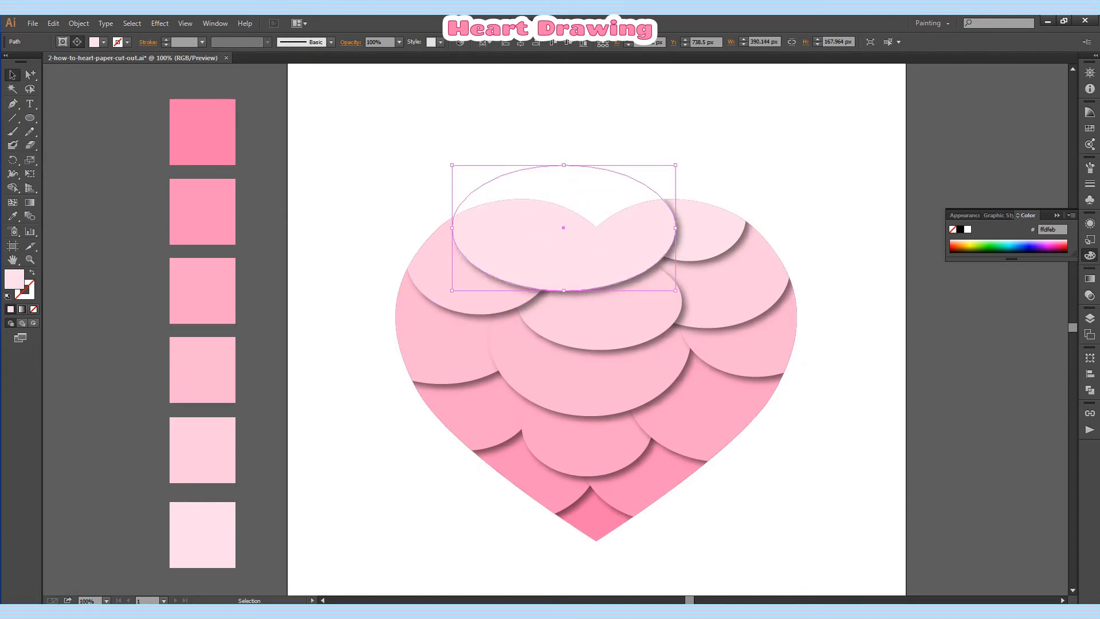
pyautogui.moveTo(680, 161); pyautogui.dragTo(688, 177)
pyautogui.moveTo(648, 242); pyautogui.dragTo(637, 244)
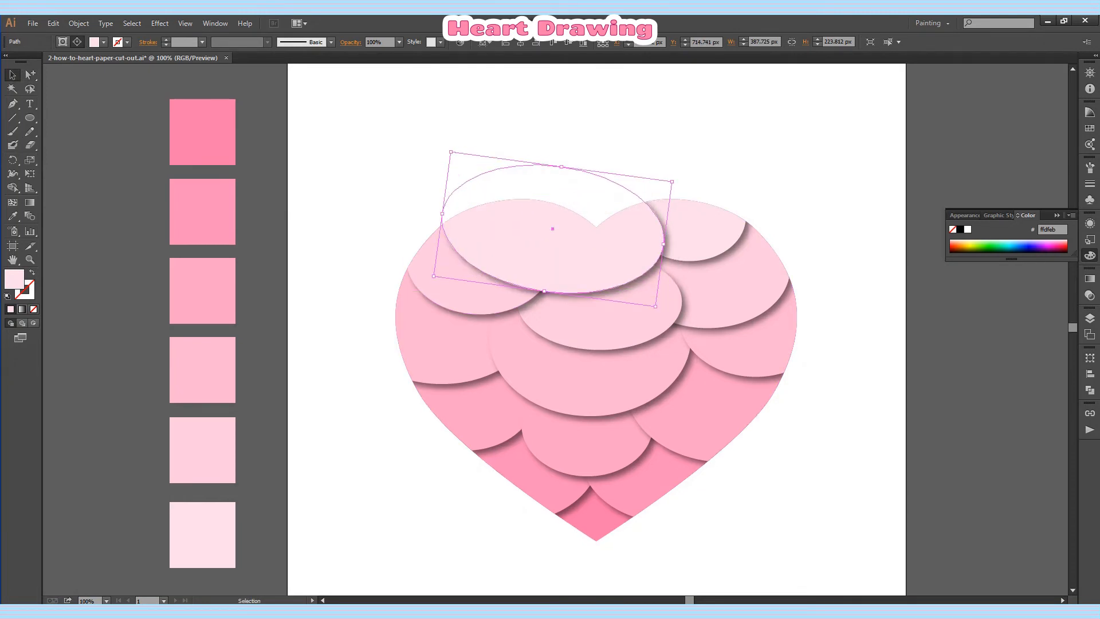
# Step: Move the central third-tint ellipse near the heart's tip slightly down and left
pyautogui.press('a')
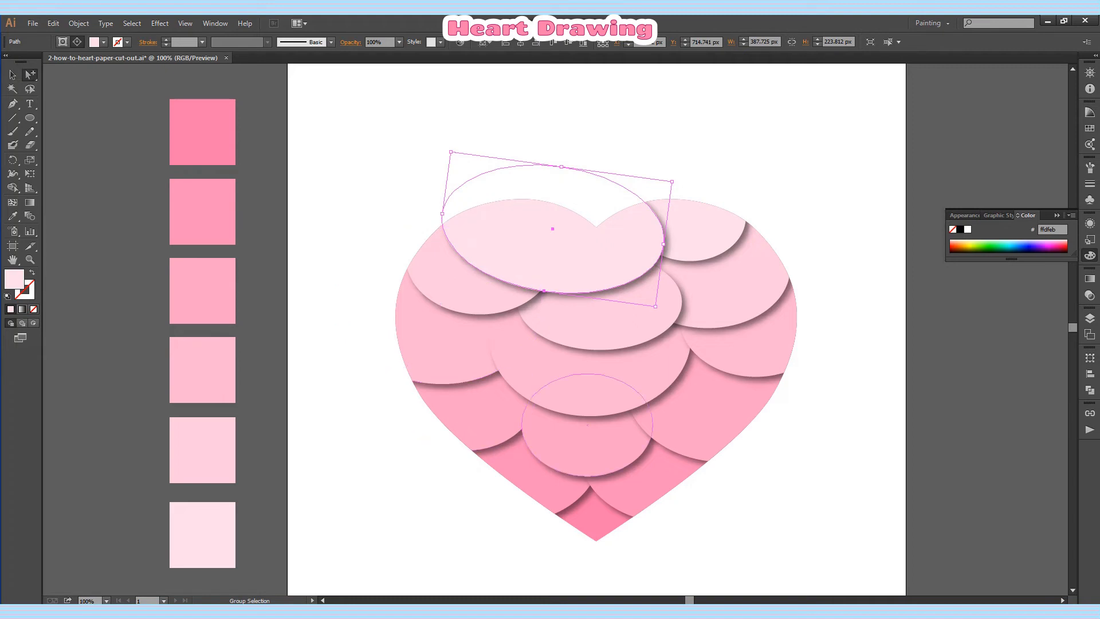
pyautogui.moveTo(610, 456)
pyautogui.mouseDown()
pyautogui.moveTo(586, 453)
pyautogui.moveTo(614, 458)
pyautogui.mouseUp()
pyautogui.rightClick(493, 419)
pyautogui.click(441, 450)
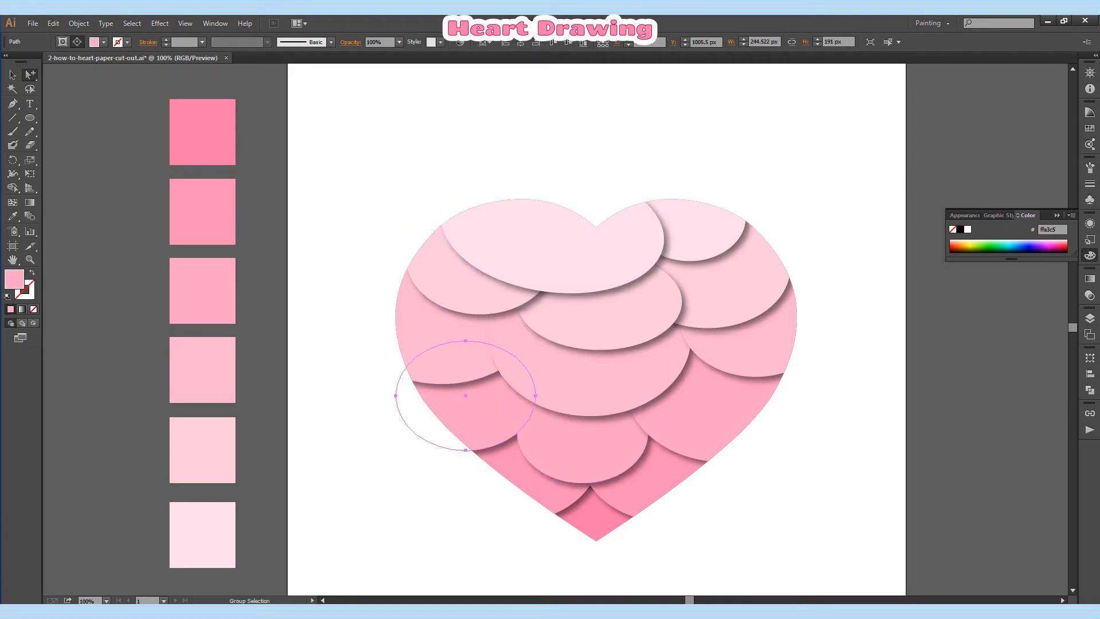
# Step: Send the central third-tint ellipse and the two second-tint ellipses near the tip to the back
pyautogui.click(582, 455)
pyautogui.keyDown('shift'); pyautogui.click(518, 473); pyautogui.keyUp('shift')
pyautogui.keyDown('shift'); pyautogui.click(643, 490); pyautogui.keyUp('shift')
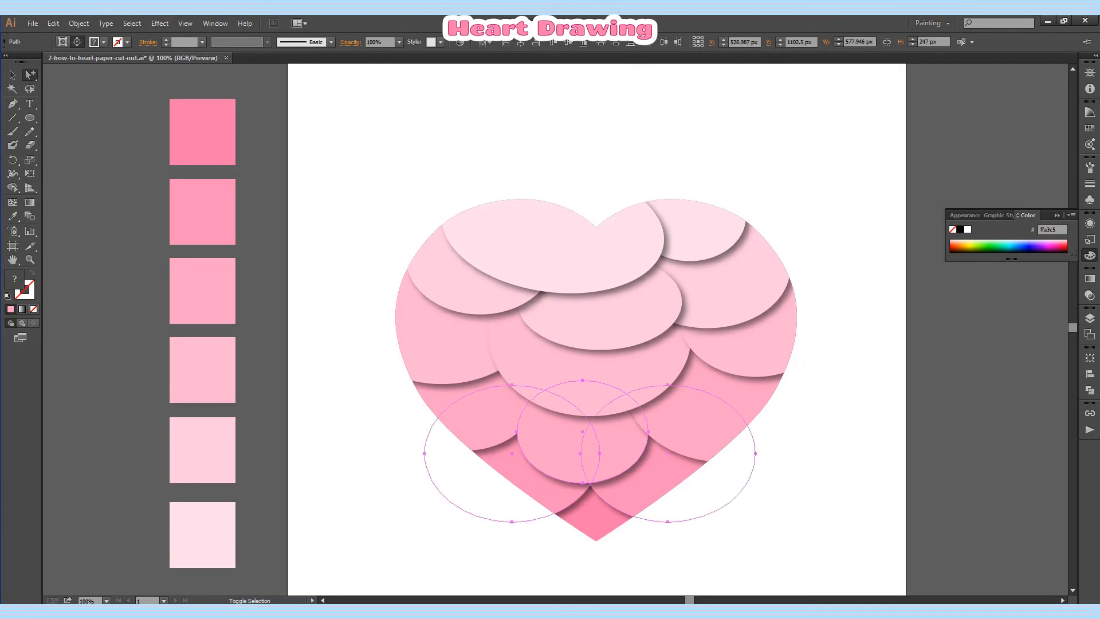
pyautogui.rightClick(642, 496)
pyautogui.moveTo(678, 475)
pyautogui.click(839, 516)
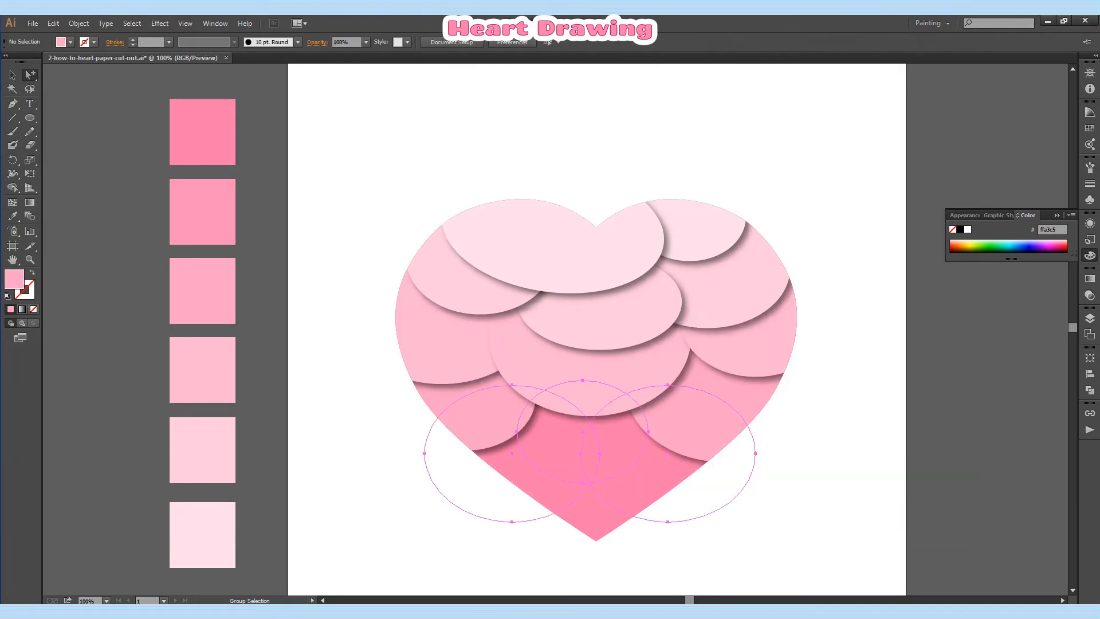
# Step: Send the base heart to the back, behind all the ellipses
pyautogui.rightClick(604, 312)
pyautogui.moveTo(644, 484)
pyautogui.click(762, 528)
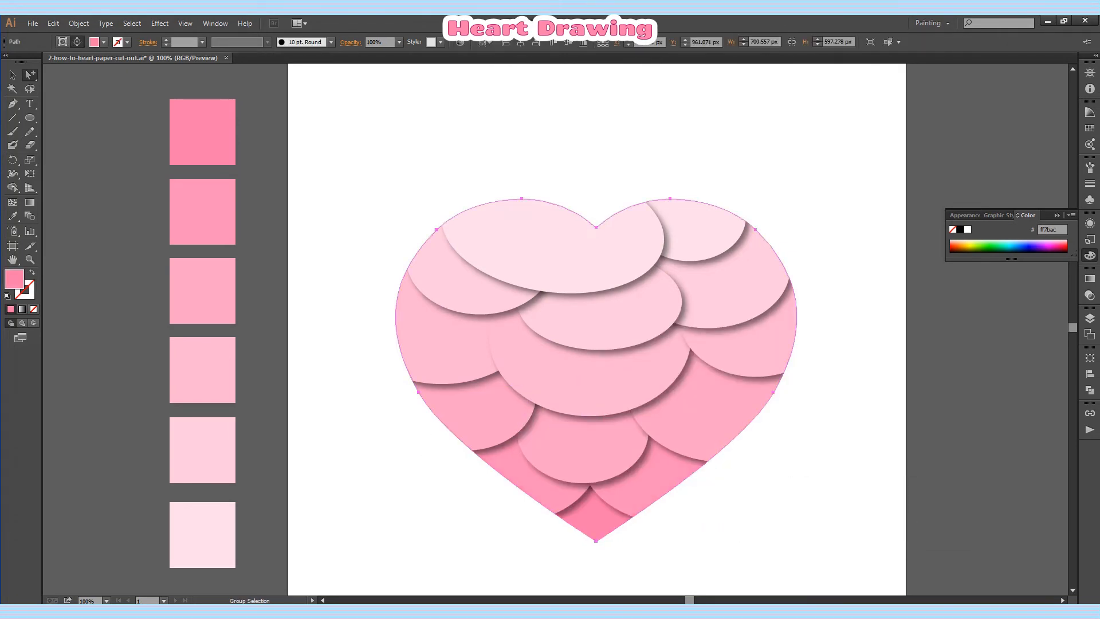
pyautogui.click(736, 426)
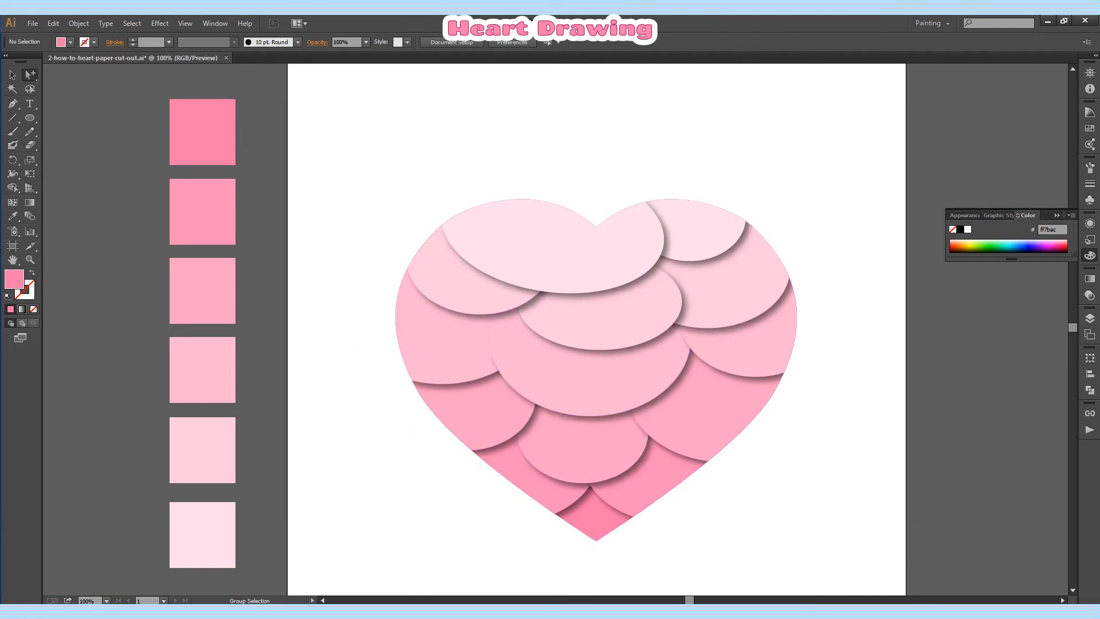
# Step: Send the central and right third-tint ellipses, the right second-tint ellipse and the base heart together to the back
pyautogui.click(699, 410)
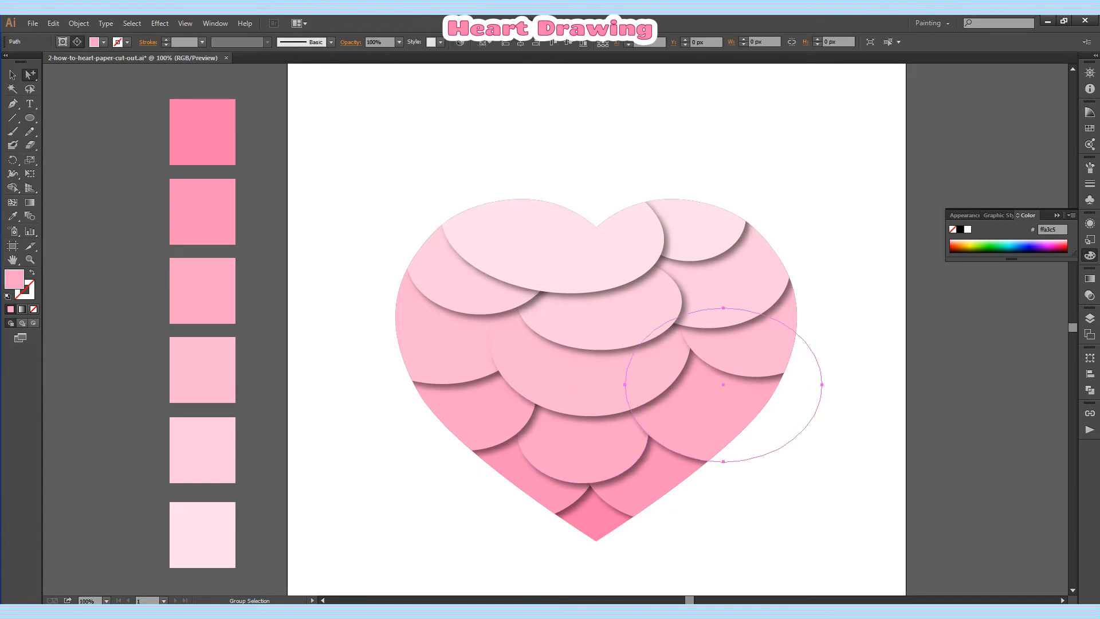
pyautogui.keyDown('shift'); pyautogui.click(644, 483); pyautogui.keyUp('shift')
pyautogui.keyDown('shift'); pyautogui.click(596, 520); pyautogui.keyUp('shift')
pyautogui.rightClick(641, 474)
pyautogui.moveTo(677, 452)
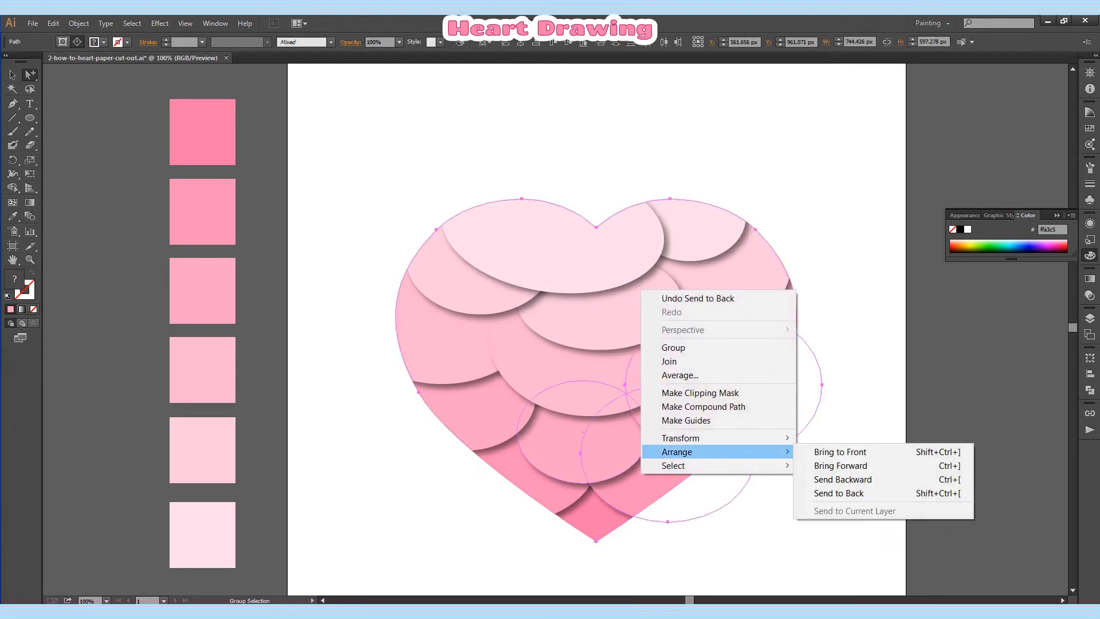
pyautogui.click(838, 493)
# Step: Widen the central third-tint ellipse near the heart's tip towards the right to about 256 px
pyautogui.click(582, 435)
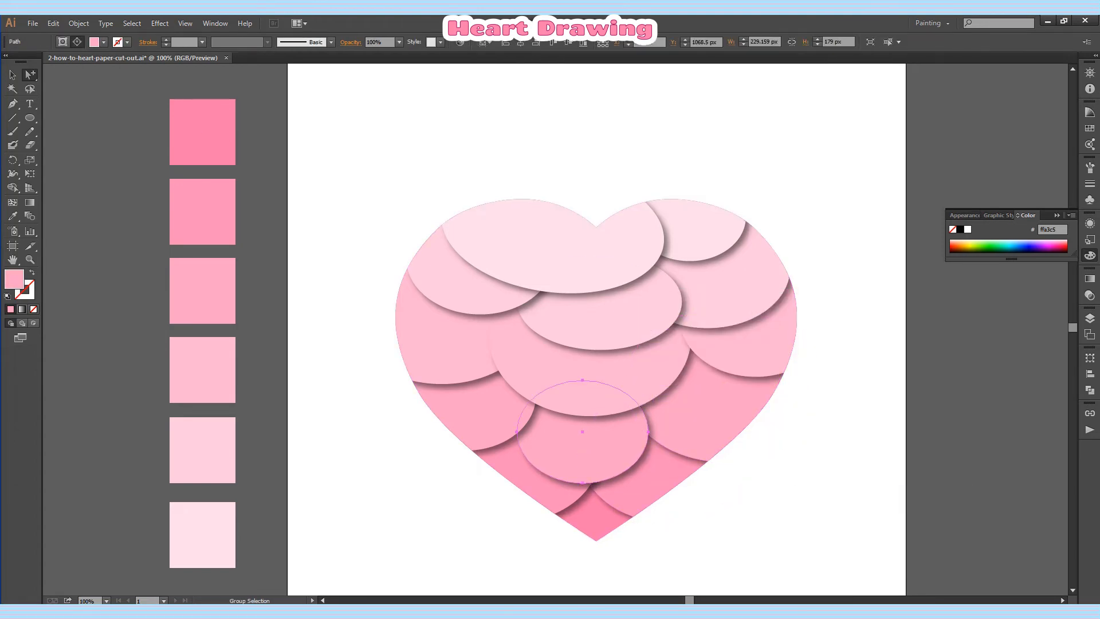
pyautogui.press('v')
pyautogui.moveTo(648, 432)
pyautogui.mouseDown()
pyautogui.moveTo(685, 436)
pyautogui.moveTo(664, 423)
pyautogui.mouseUp()
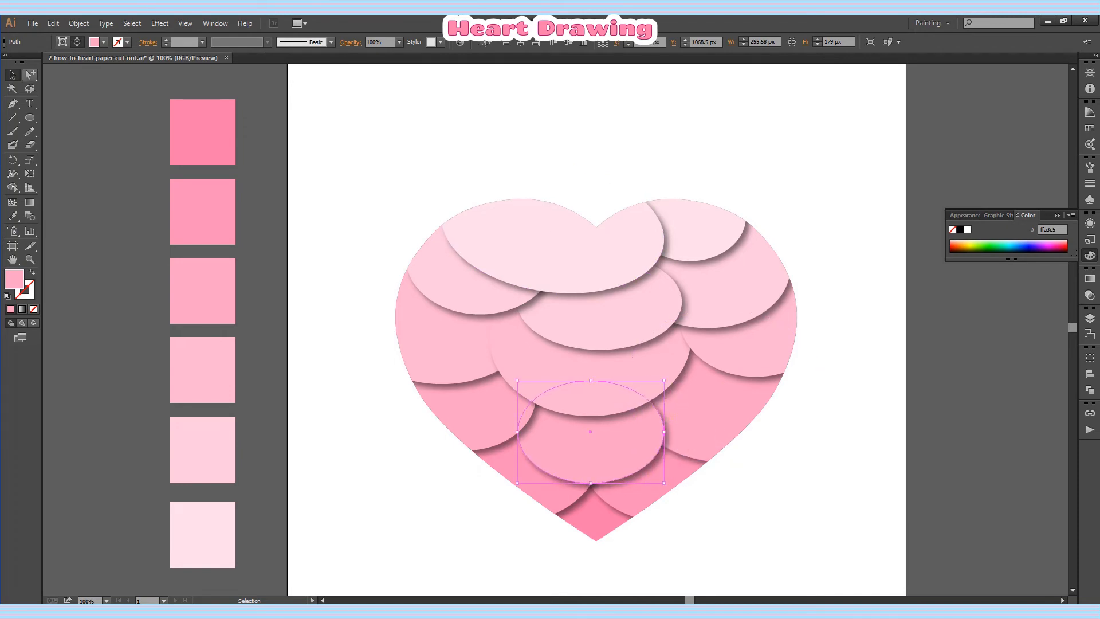
# Step: Move the right fourth-tint ellipse down and enlarge it to about 309 by 241 px
pyautogui.press('a')
pyautogui.moveTo(752, 306); pyautogui.dragTo(778, 372)
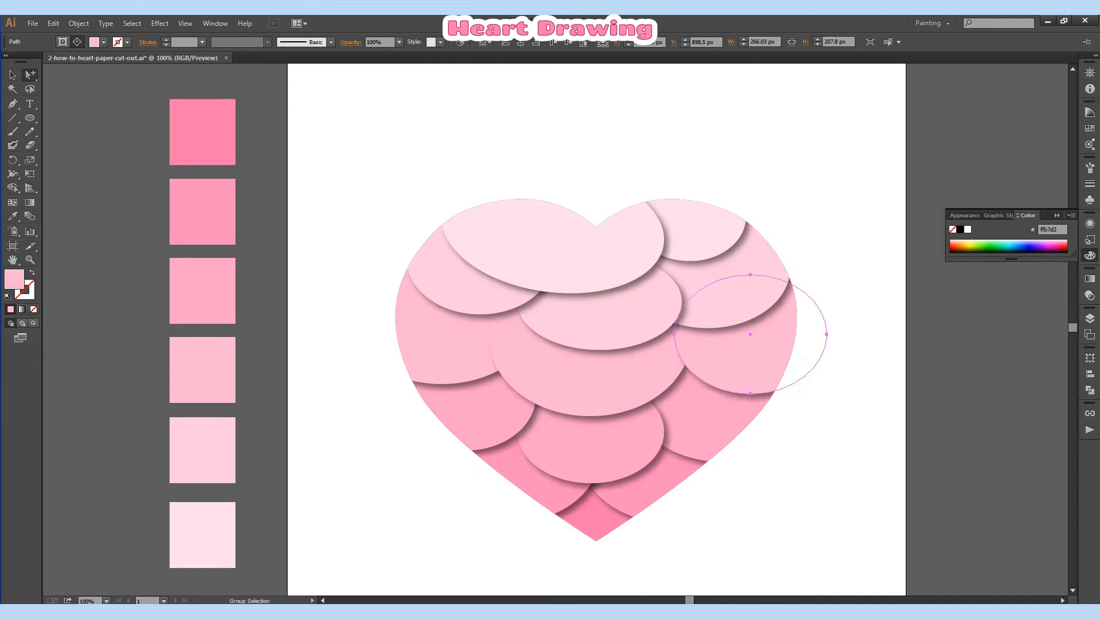
pyautogui.press('v')
pyautogui.moveTo(751, 276)
pyautogui.mouseDown()
pyautogui.moveTo(745, 218)
pyautogui.moveTo(747, 266)
pyautogui.mouseUp()
pyautogui.moveTo(840, 393); pyautogui.dragTo(833, 406)
pyautogui.press('a')
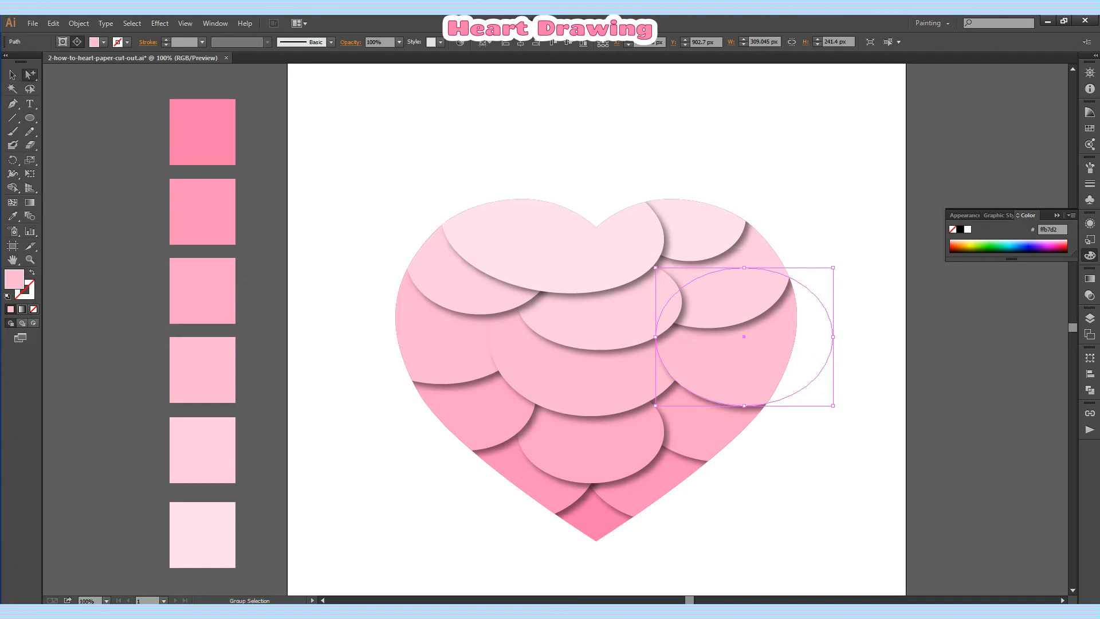
# Step: Enlarge the fifth-tint ellipse on the heart's left lobe slightly so it reaches further right under the palest ellipse
pyautogui.hotkey('ctrl', 'shift', 'a')
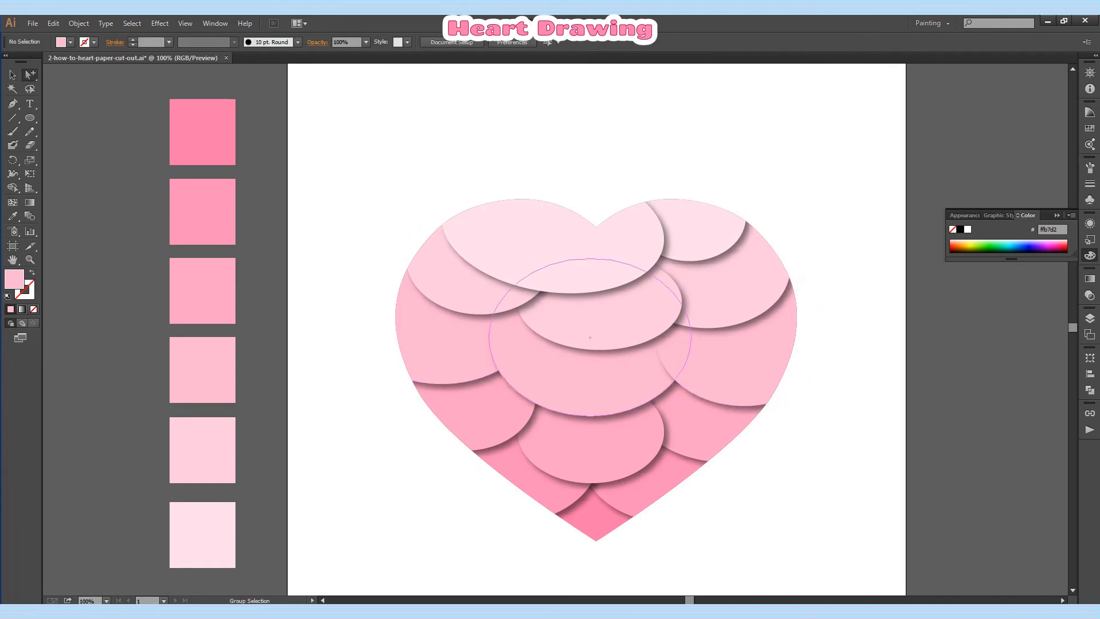
pyautogui.scroll(-1, 596, 329)
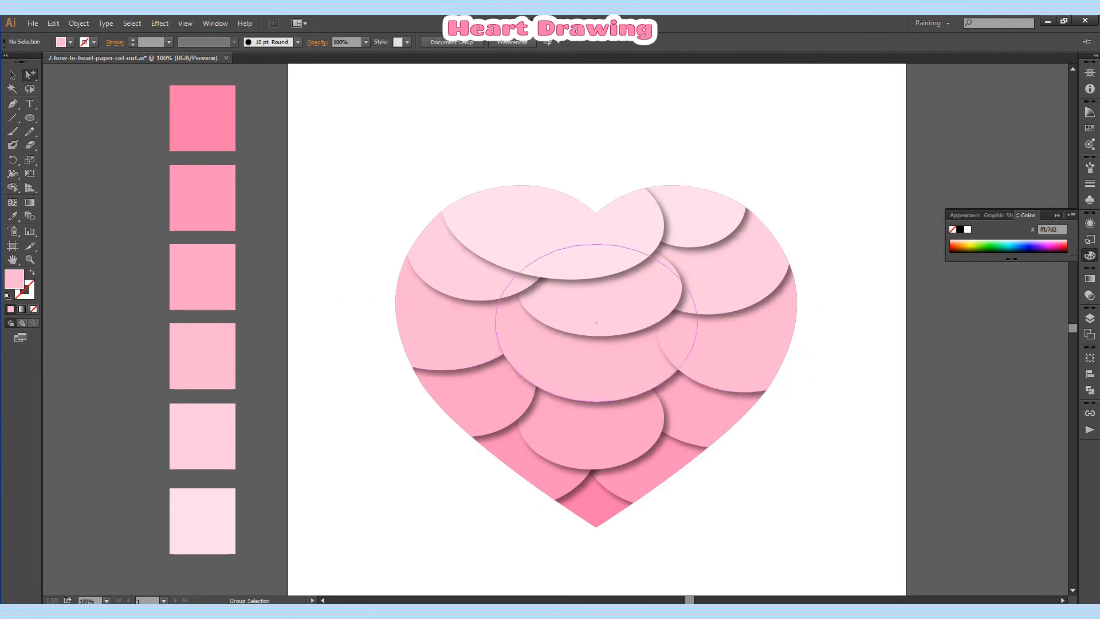
pyautogui.click(458, 247)
pyautogui.press('v')
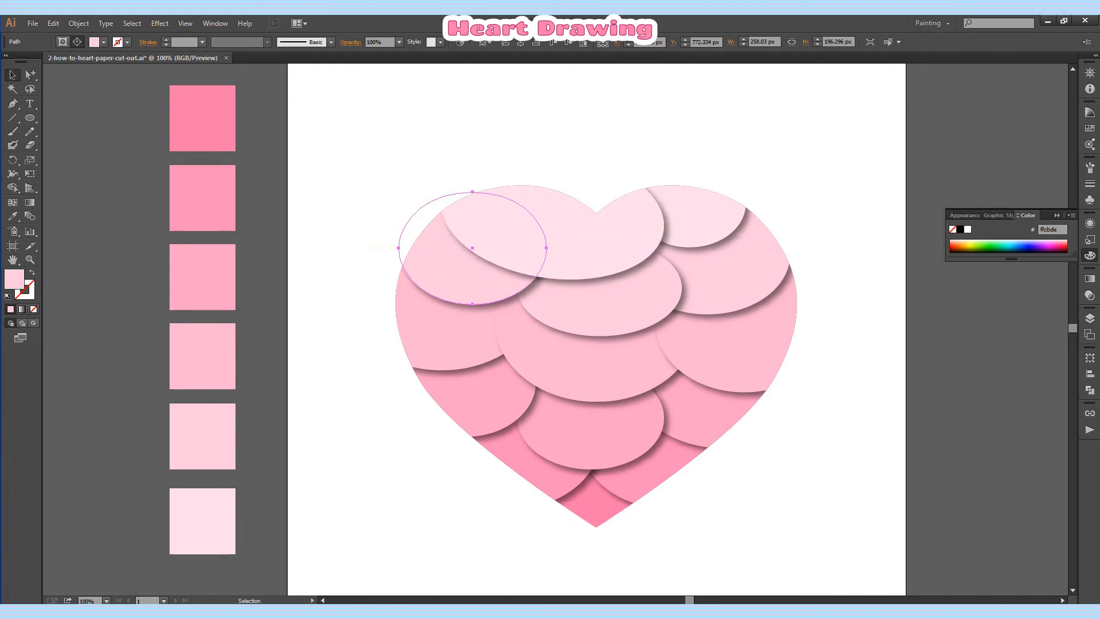
pyautogui.moveTo(547, 247); pyautogui.dragTo(565, 247)
pyautogui.hotkey('ctrl', 'shift', 'a')
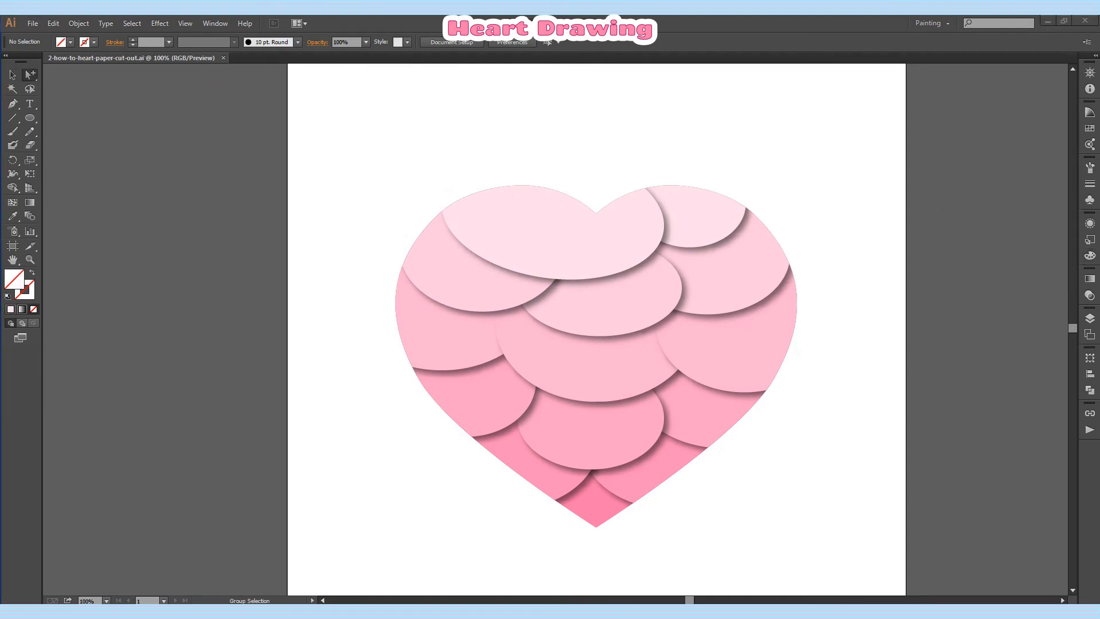
# Step: Copy the base heart and paste the copy in front of all the ellipses
pyautogui.click(596, 502)
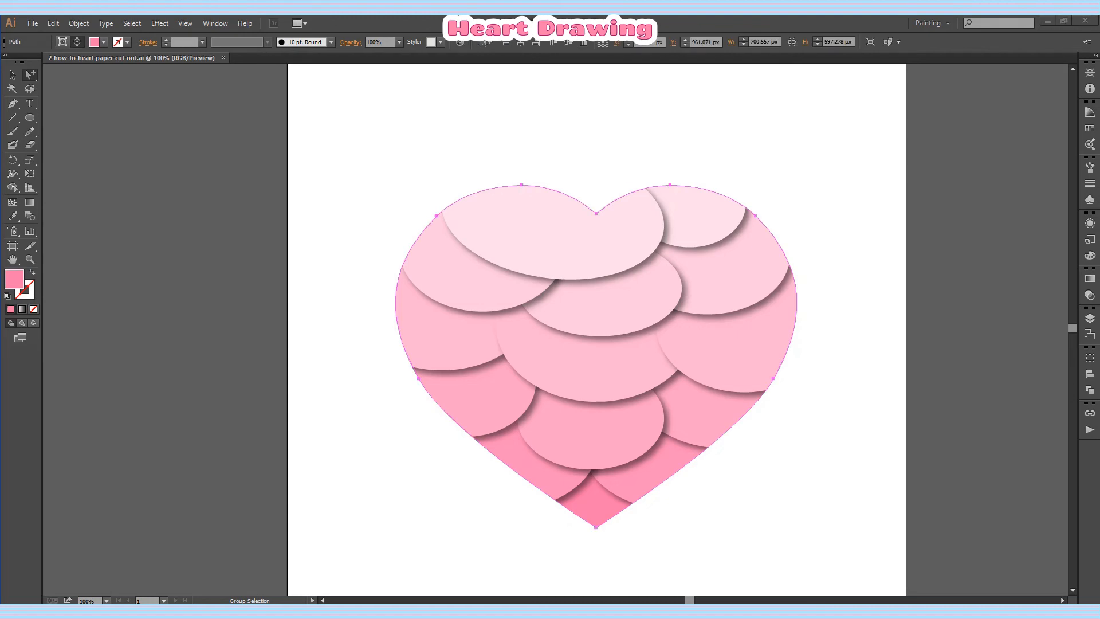
pyautogui.click(53, 24)
pyautogui.click(69, 83)
pyautogui.hotkey('ctrl', 'shift', 'a')
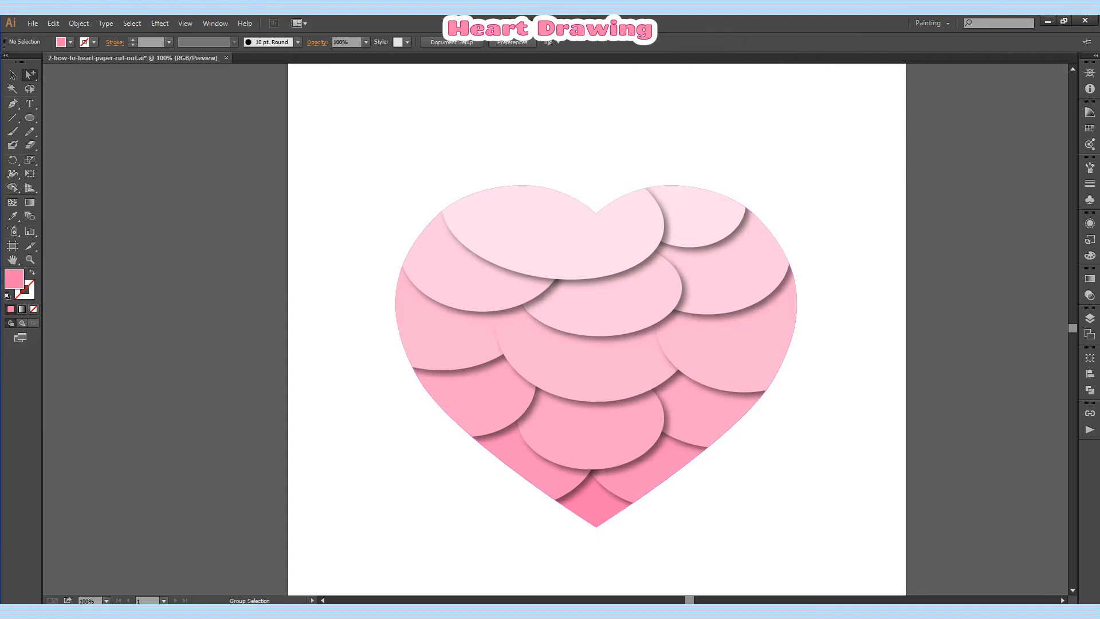
pyautogui.click(53, 23)
pyautogui.click(89, 110)
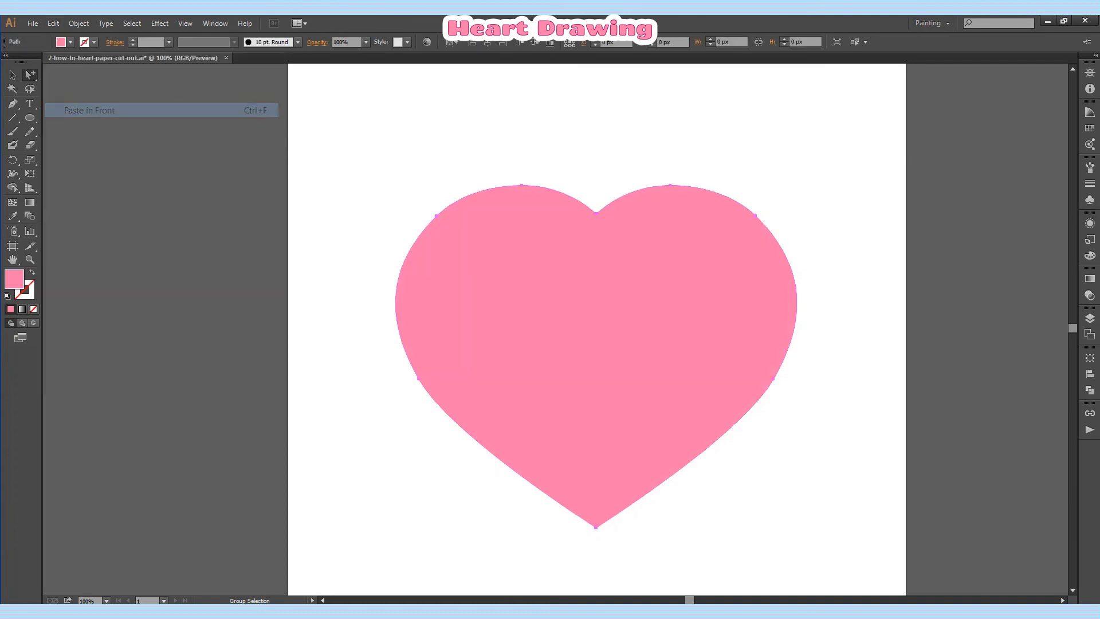
pyautogui.click(160, 24)
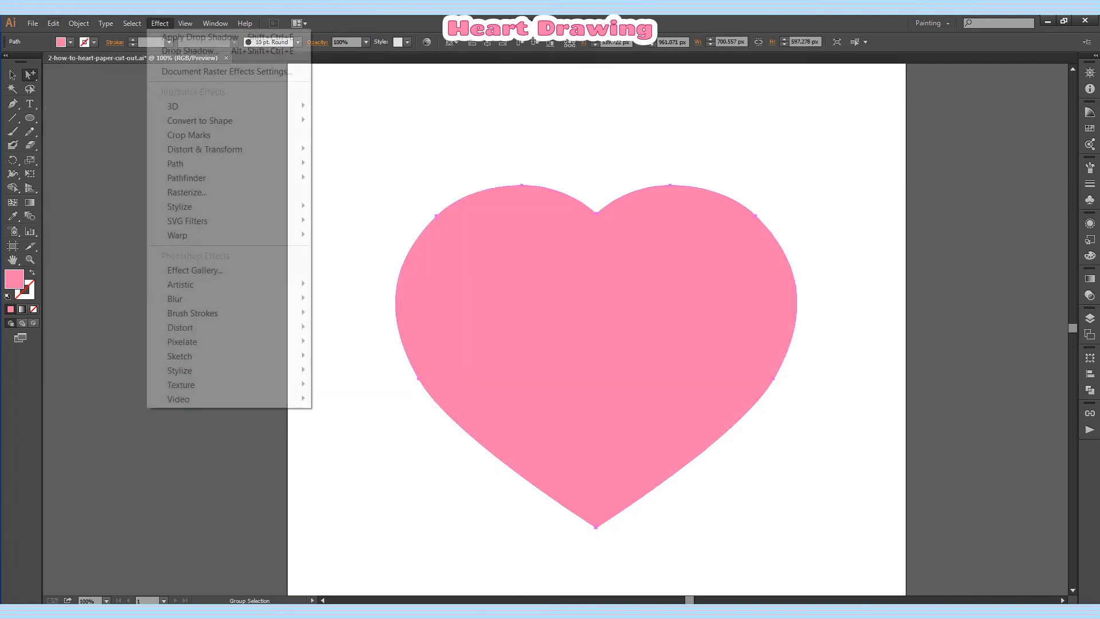
pyautogui.moveTo(179, 206)
pyautogui.click(344, 206)
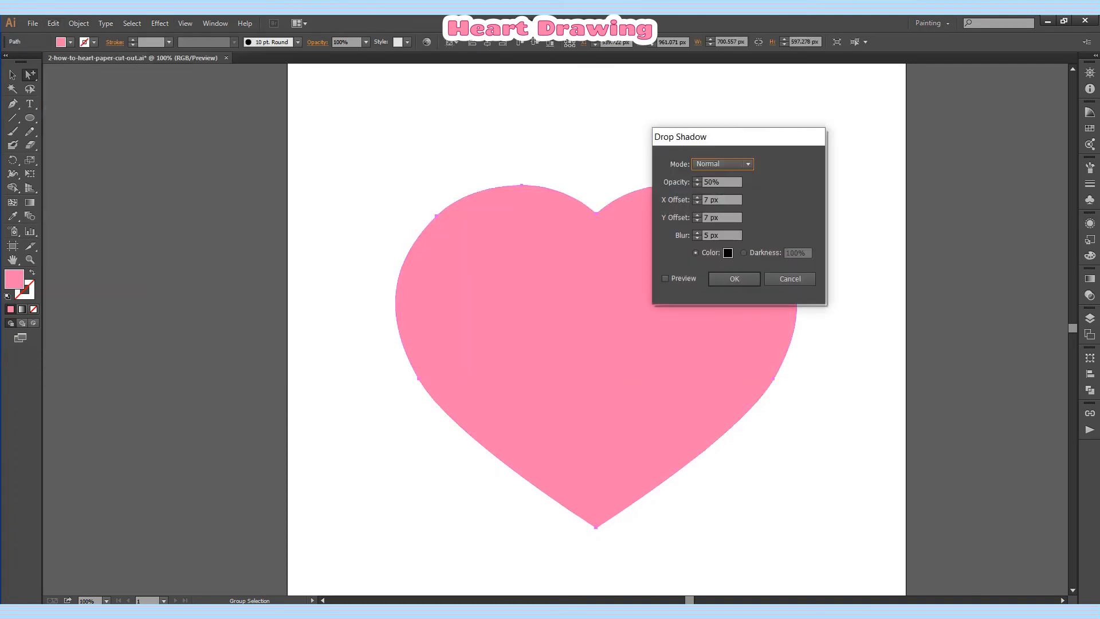
pyautogui.click(665, 279)
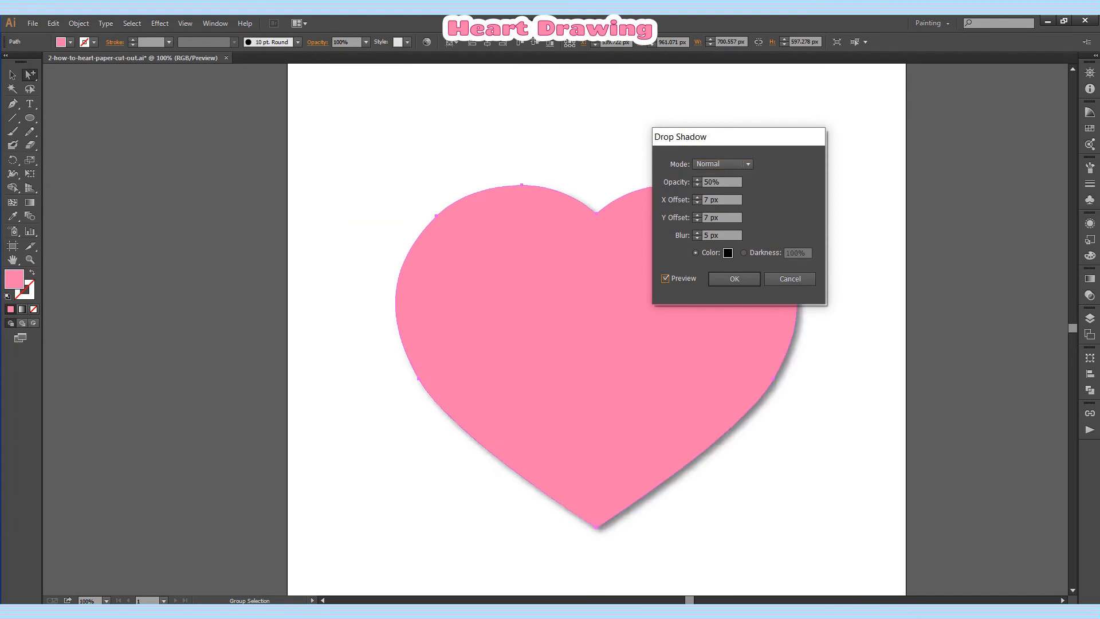
pyautogui.click(728, 252)
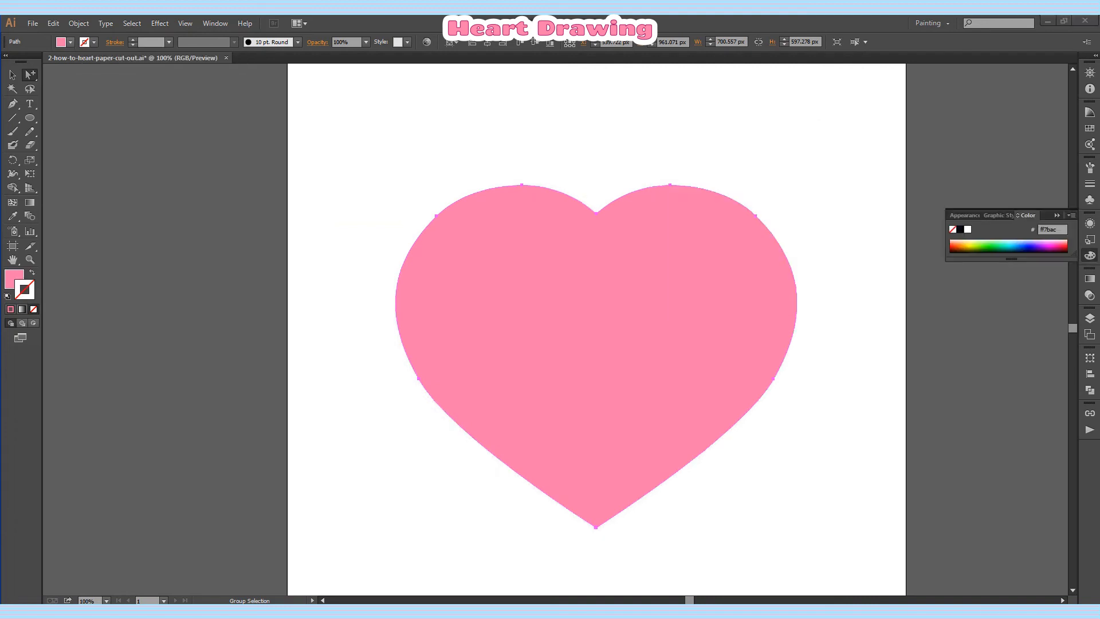
# Step: Swap the heart copy's fill and stroke to leave it unfilled, and set its stroke colour to white
pyautogui.click(32, 272)
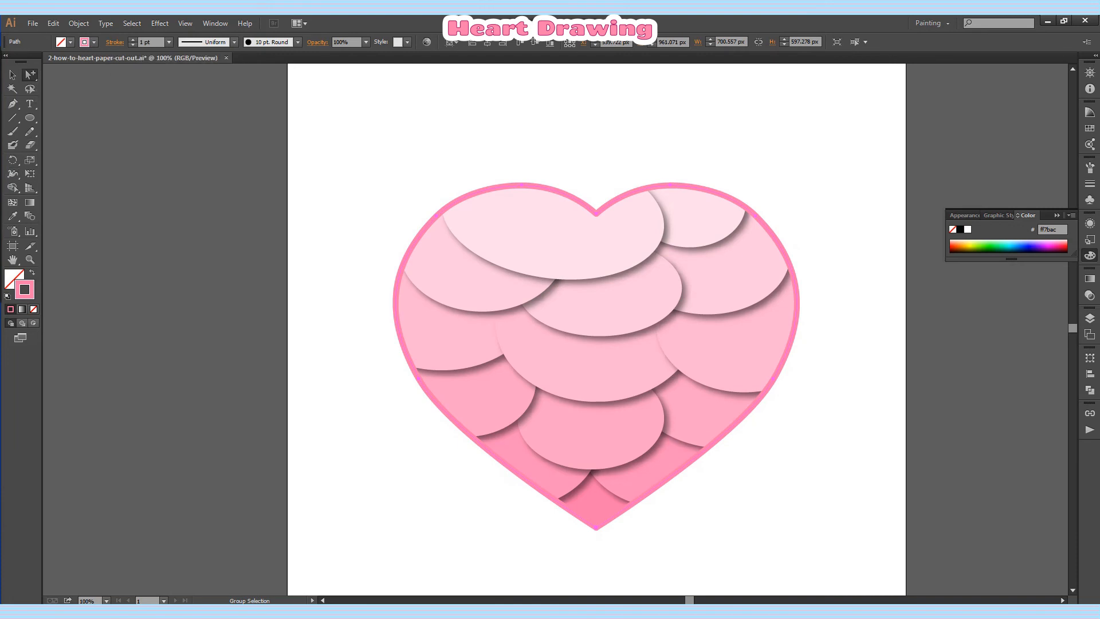
pyautogui.click(968, 229)
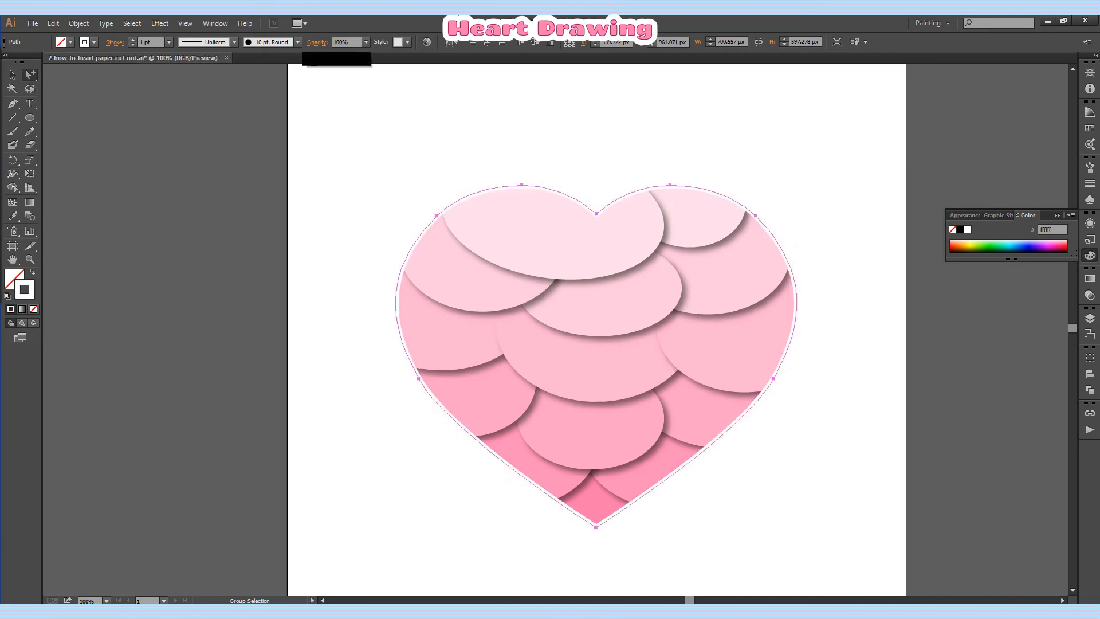
# Step: Apply a Normal-mode drop shadow to the white heart outline with 50% opacity, 0 px X offset, 7 px Y offset and 5 px blur
pyautogui.click(160, 23)
pyautogui.moveTo(229, 206)
pyautogui.click(357, 206)
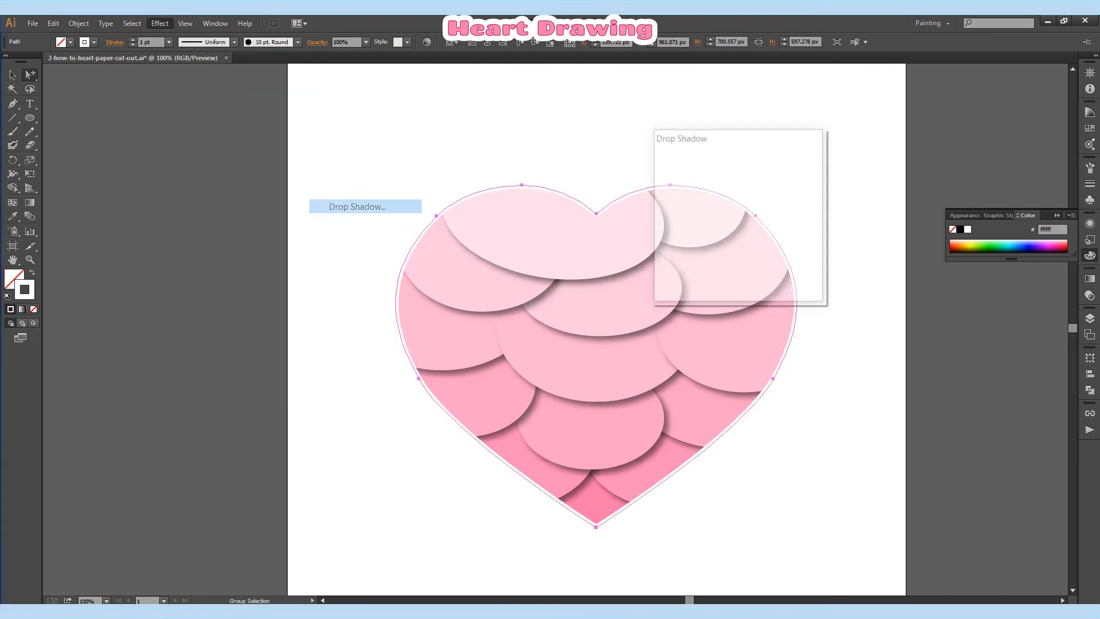
pyautogui.click(664, 279)
pyautogui.moveTo(716, 140); pyautogui.dragTo(883, 95)
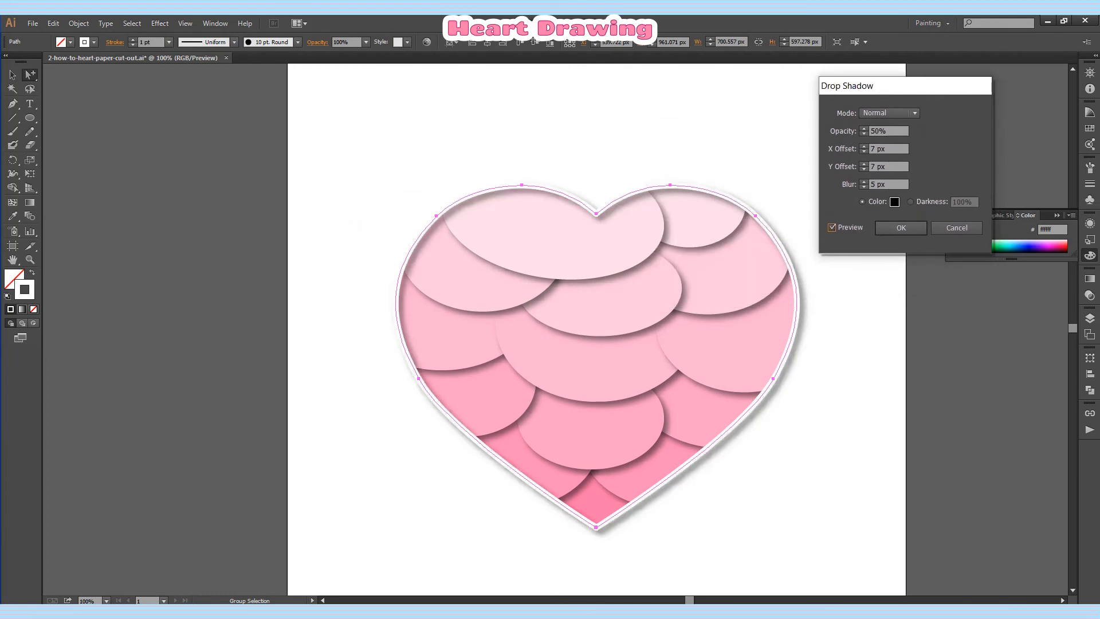
pyautogui.click(864, 164)
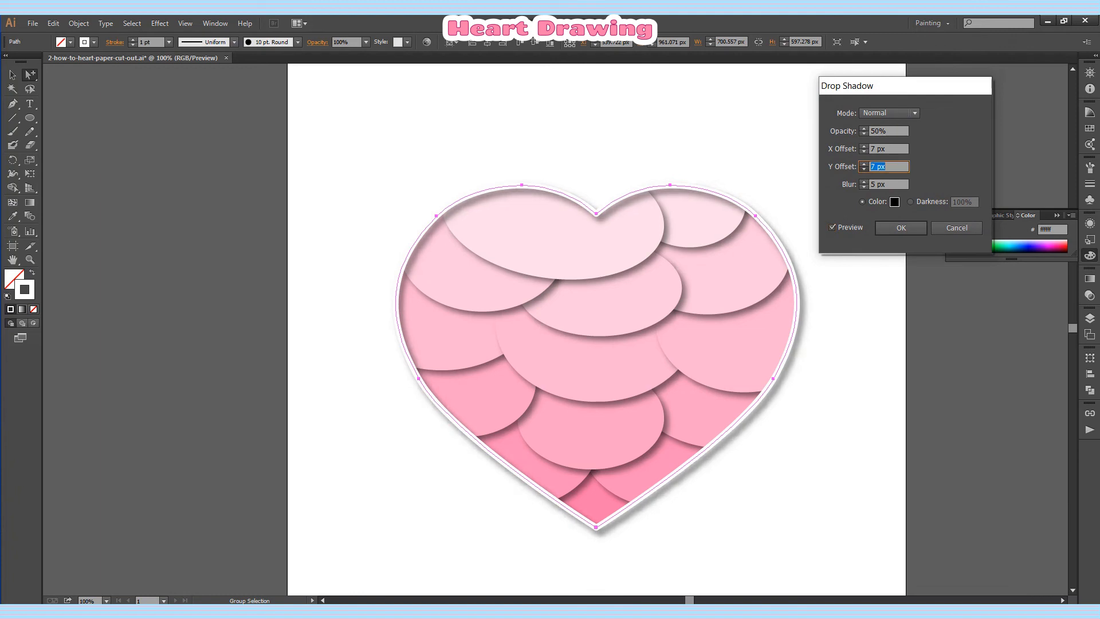
pyautogui.write('1')
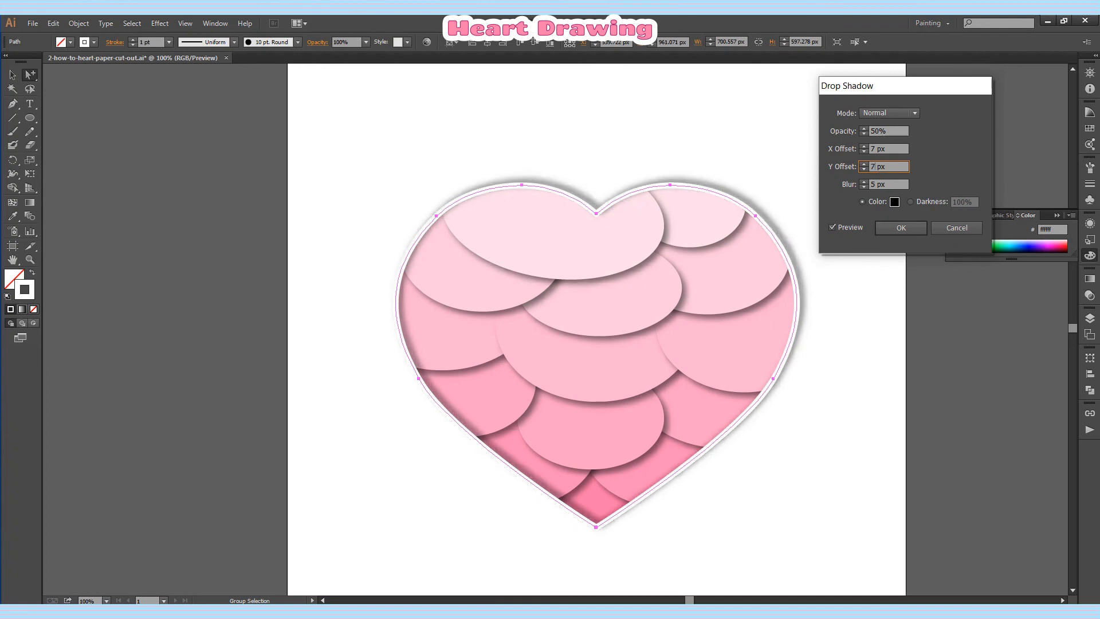
pyautogui.click(875, 149)
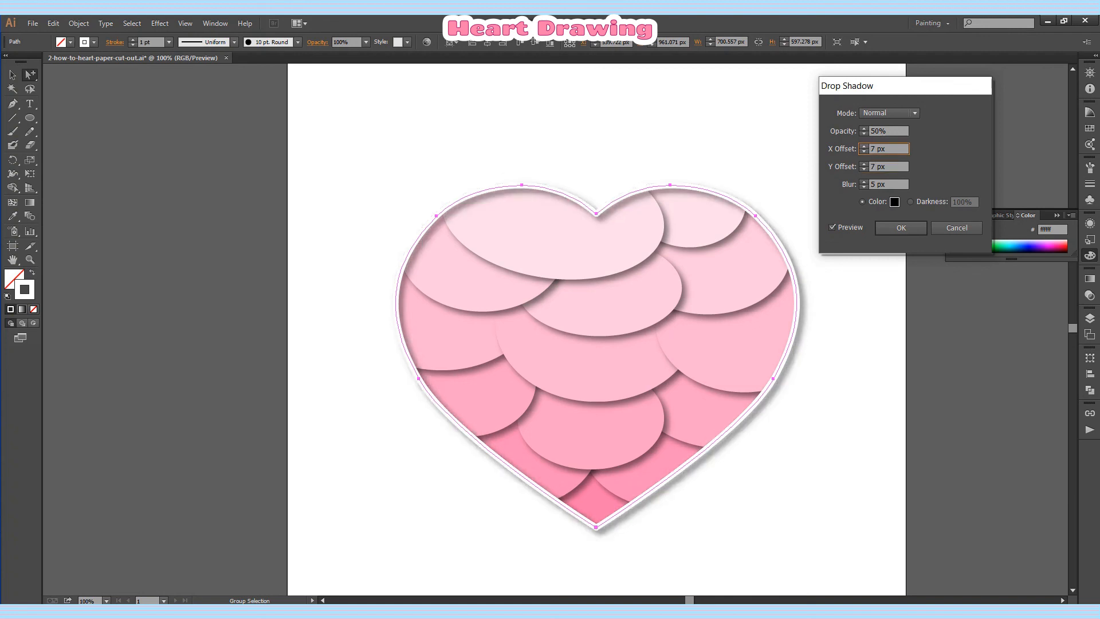
pyautogui.press('Down')
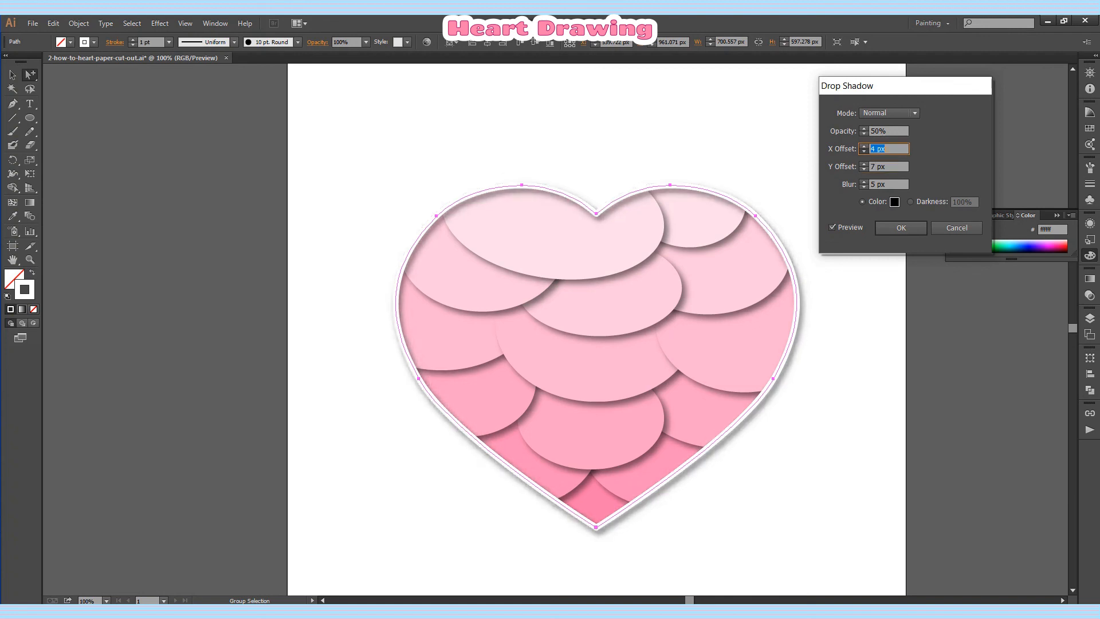
pyautogui.press('Down')
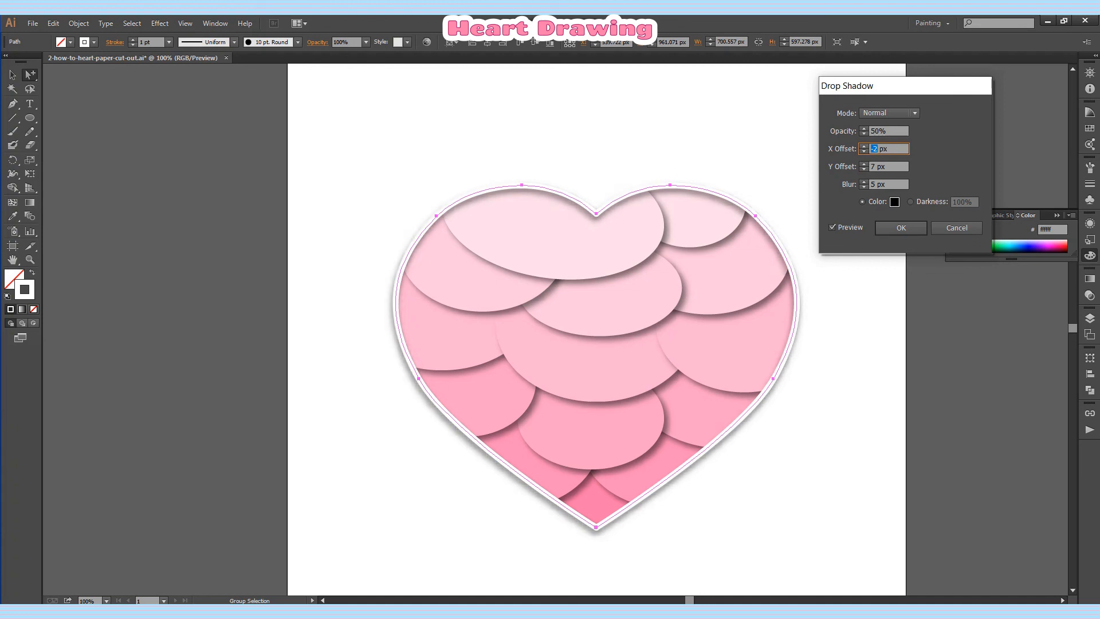
pyautogui.click(891, 167)
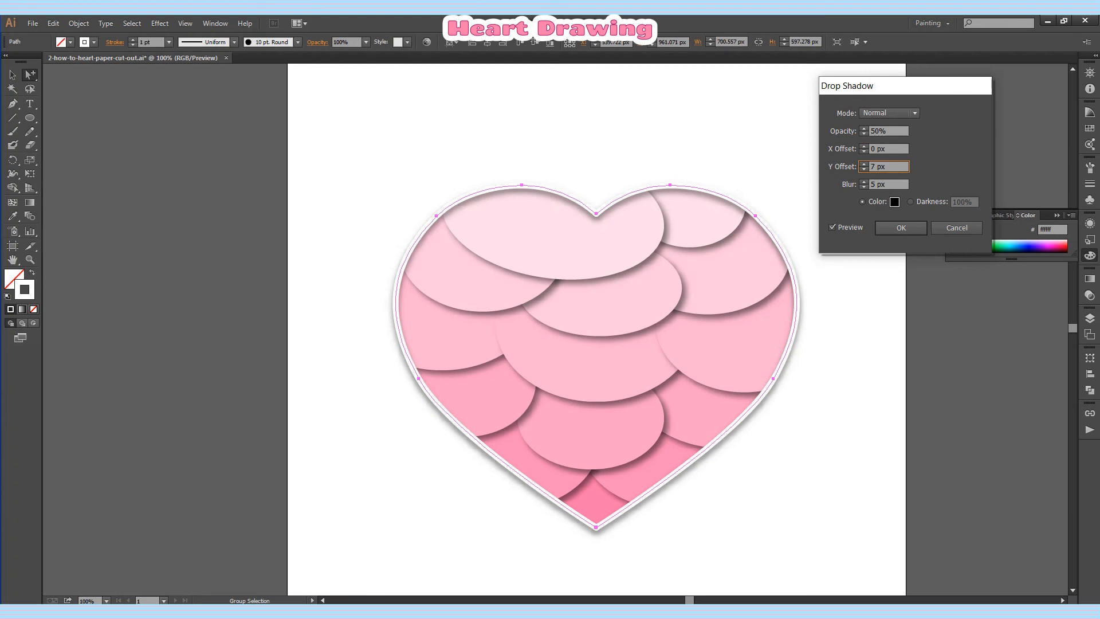
pyautogui.press('Return')
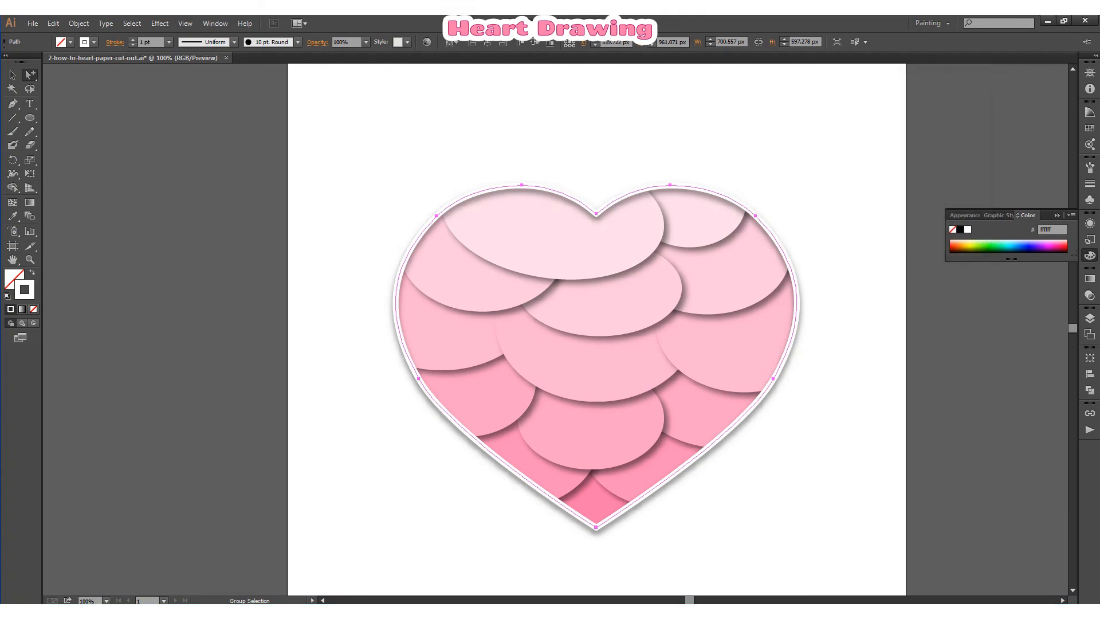
pyautogui.hotkey('ctrl', 'shift', 'a')
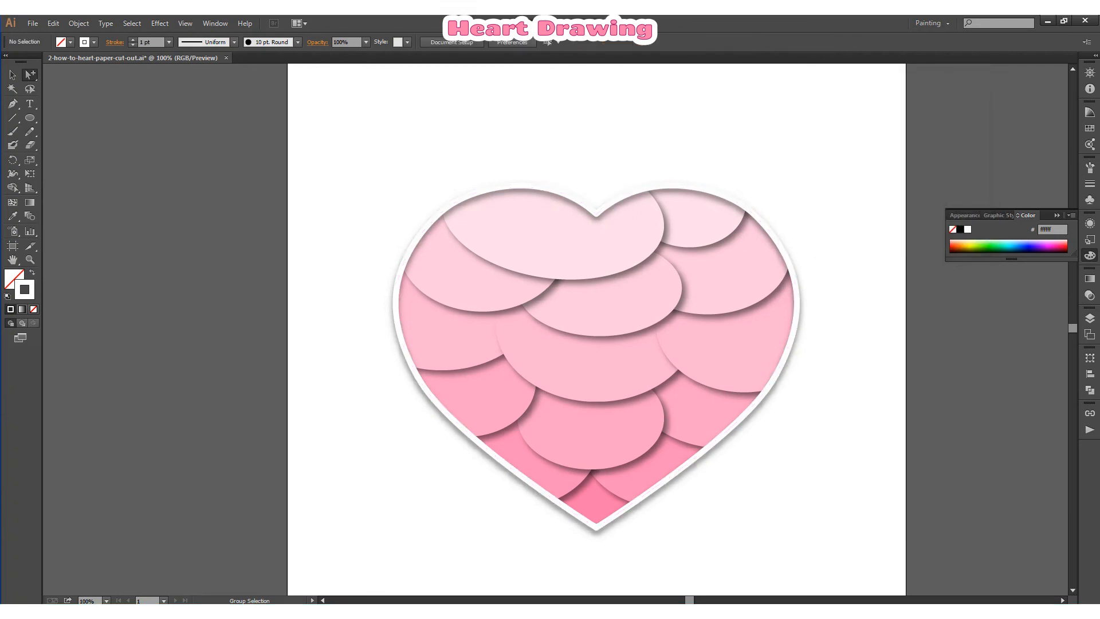